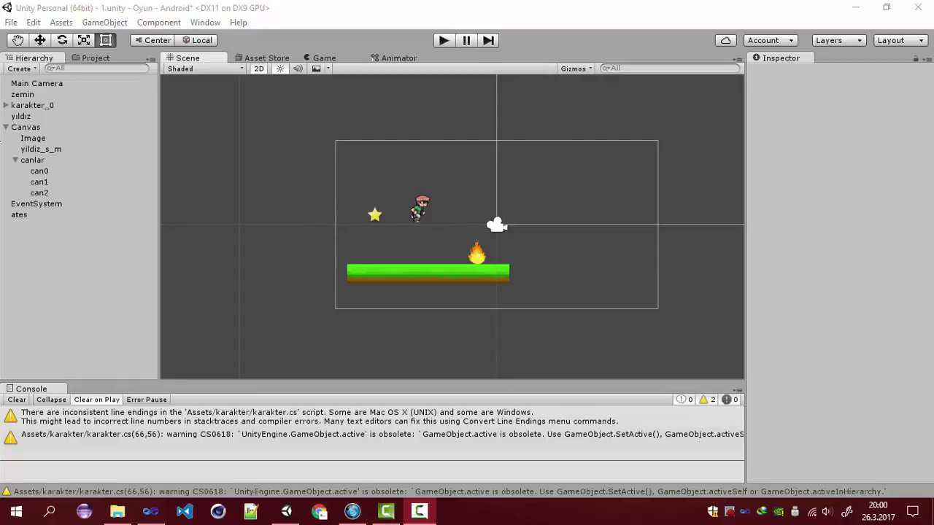
Step: Select the heart sprite in the Project assets to inspect its import settings, closing the Photos viewer
{"action": "left_click", "coordinate": [410, 213]}
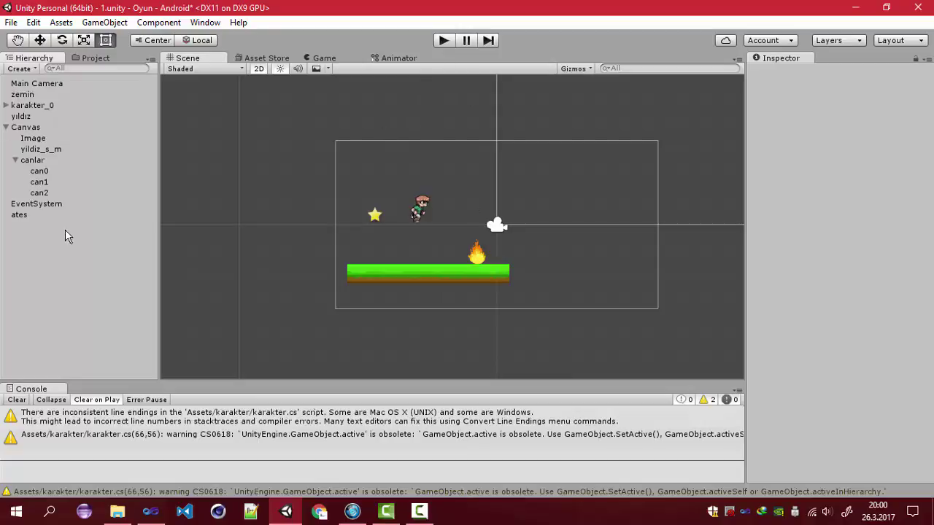
{"action": "left_click", "coordinate": [95, 57]}
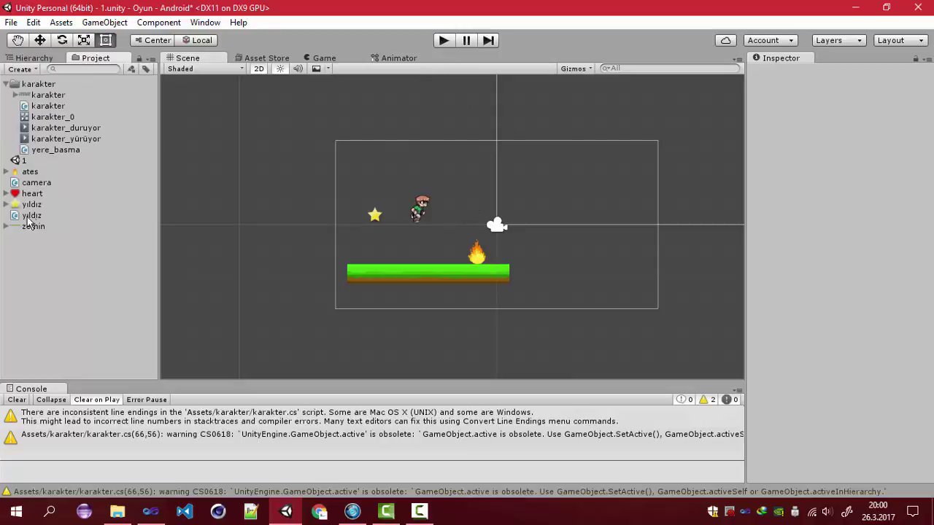
{"action": "left_click", "coordinate": [35, 182]}
{"action": "left_click", "coordinate": [32, 194]}
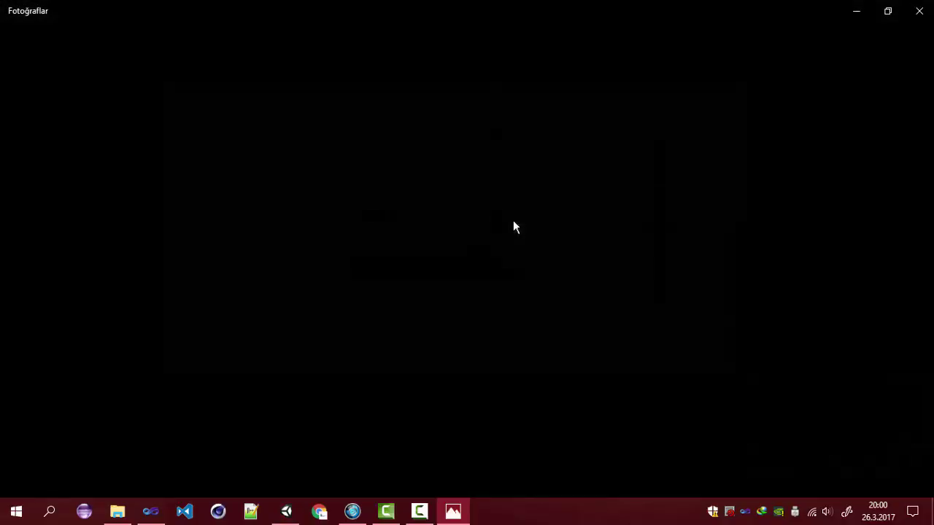
{"action": "left_click", "coordinate": [908, 11]}
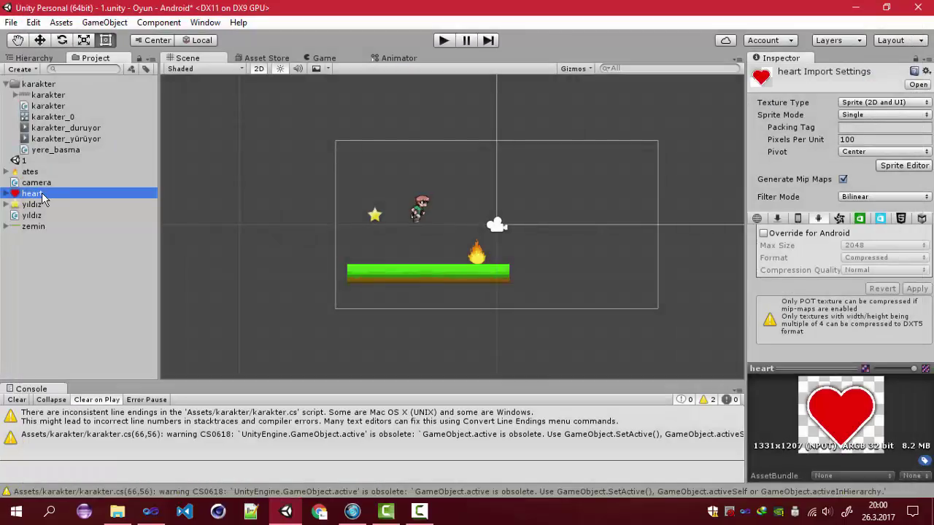
Step: Drag the heart sprite into the Scene and shrink it to a small pickup size
{"action": "left_click_drag", "start_coordinate": [32, 193], "coordinate": [501, 235]}
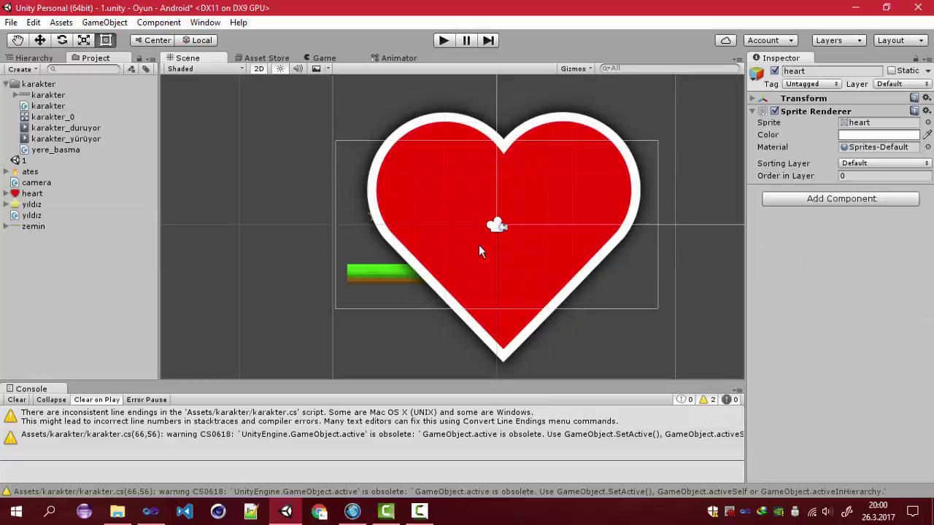
{"action": "scroll", "coordinate": [531, 300], "scroll_direction": "down", "scroll_amount": 3}
{"action": "left_click", "coordinate": [523, 310]}
{"action": "left_click", "coordinate": [473, 286]}
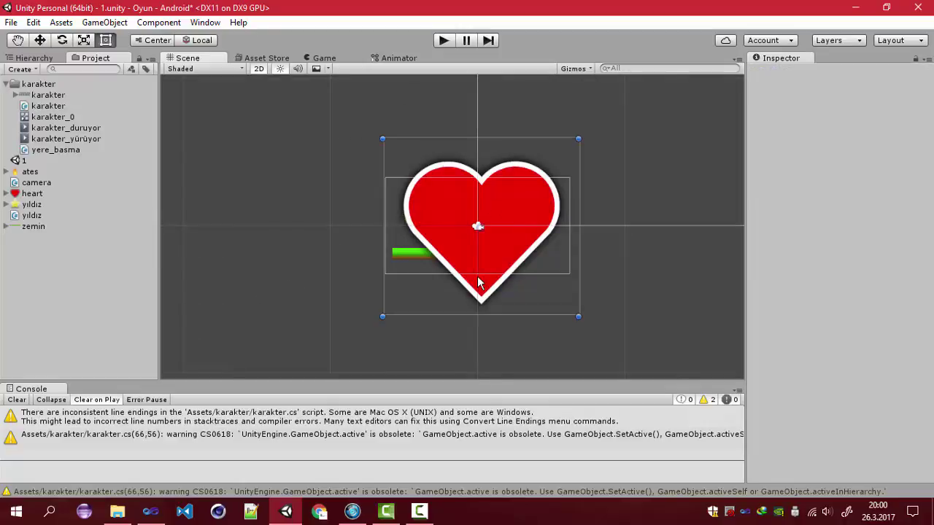
{"action": "left_click_drag", "start_coordinate": [576, 317], "coordinate": [396, 155]}
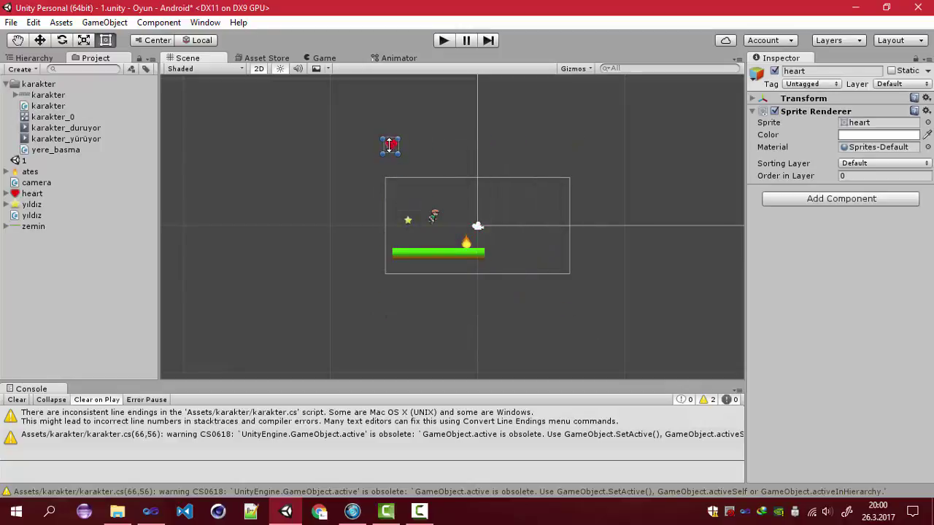
Step: Move the small heart beside the character and play-test the level
{"action": "left_click", "coordinate": [403, 126]}
{"action": "left_click_drag", "start_coordinate": [391, 145], "coordinate": [452, 222]}
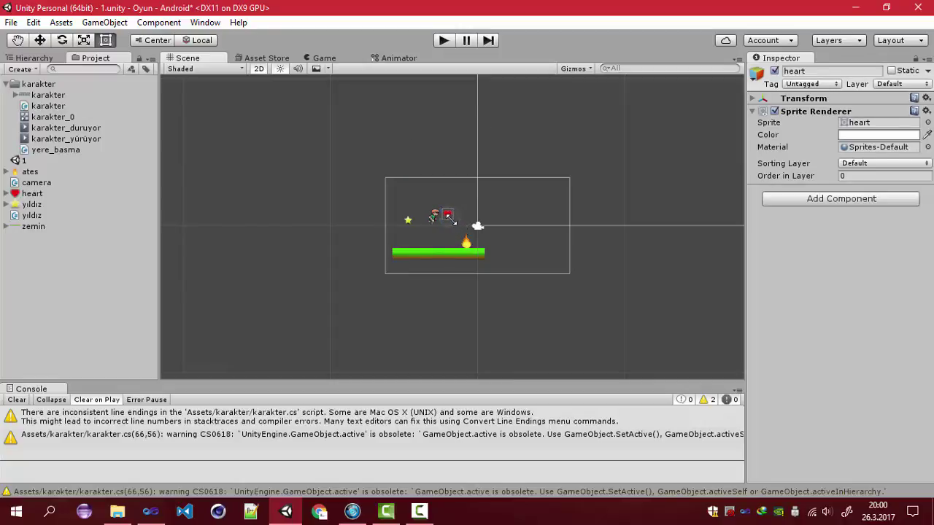
{"action": "left_click", "coordinate": [435, 306]}
{"action": "left_click", "coordinate": [441, 40]}
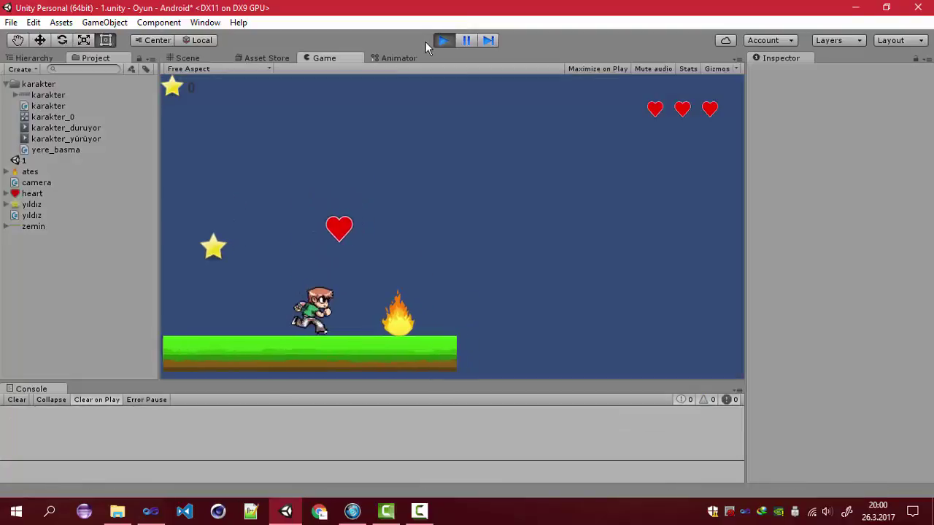
{"action": "left_click", "coordinate": [443, 40]}
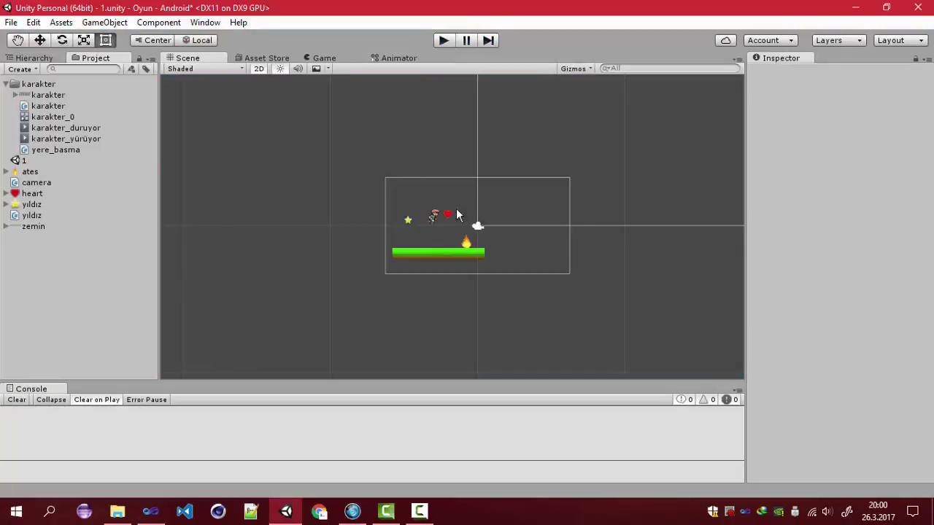
Step: Add a Box Collider 2D to the heart and tick Is Trigger
{"action": "left_click", "coordinate": [448, 214]}
{"action": "left_click", "coordinate": [862, 207]}
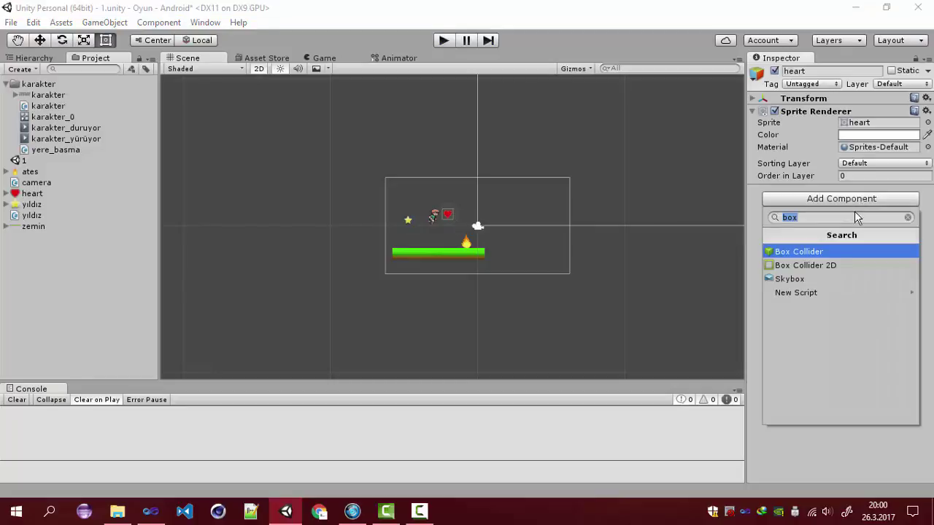
{"action": "left_click", "coordinate": [834, 262]}
{"action": "left_click", "coordinate": [843, 231]}
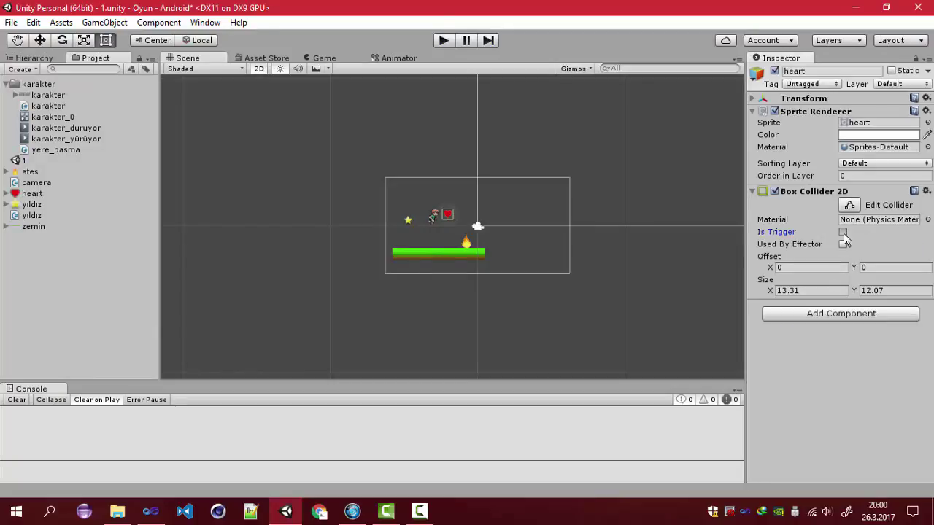
Step: Pull the collider's right and left edges in to fit the heart shape closely
{"action": "scroll", "coordinate": [455, 257], "scroll_direction": "up", "scroll_amount": 3}
{"action": "scroll", "coordinate": [458, 241], "scroll_direction": "up", "scroll_amount": 3}
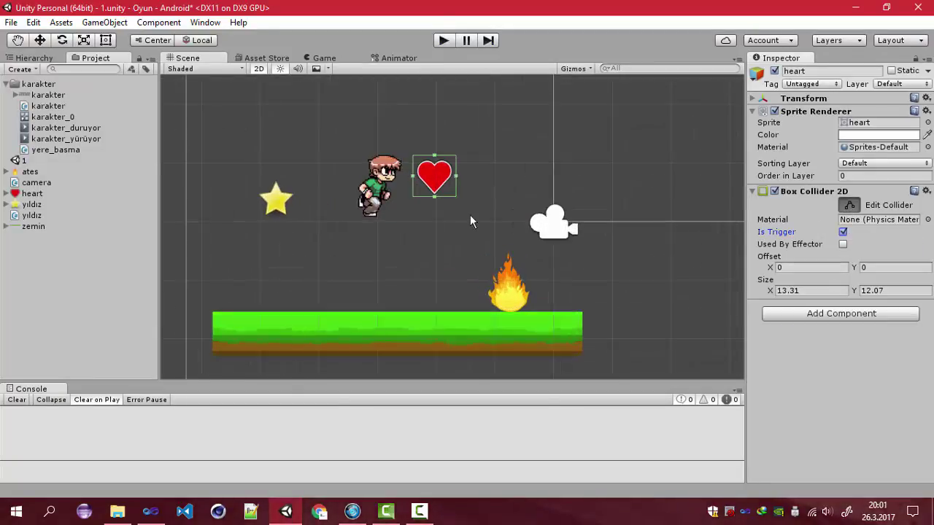
{"action": "left_click_drag", "start_coordinate": [456, 175], "coordinate": [452, 175]}
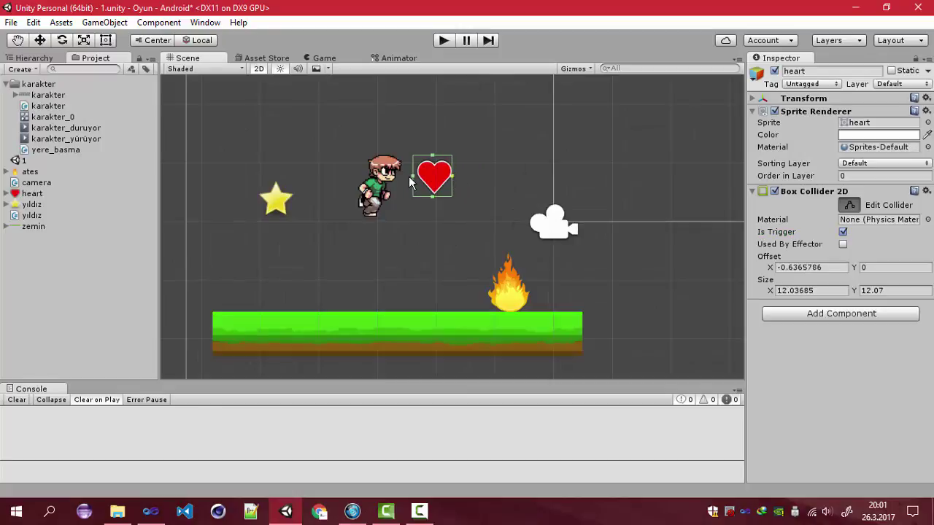
{"action": "left_click", "coordinate": [412, 183]}
{"action": "left_click", "coordinate": [435, 183]}
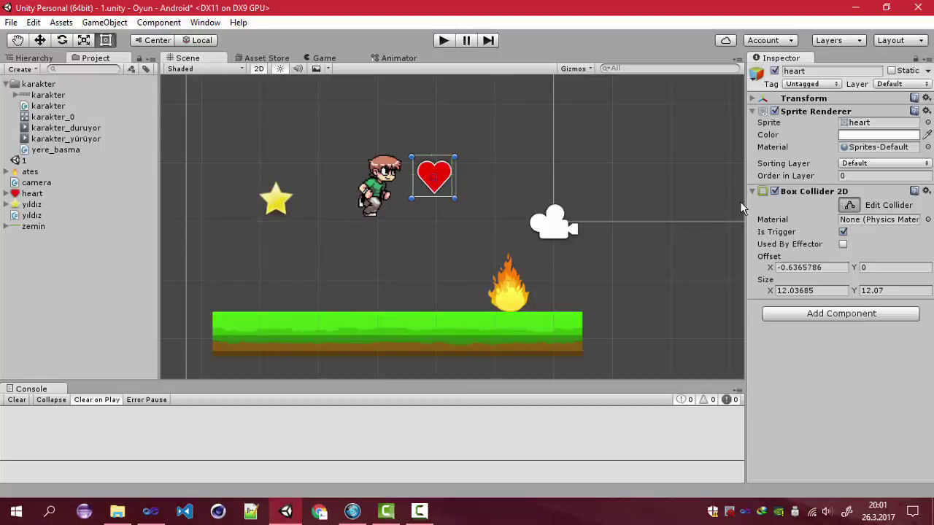
{"action": "left_click_drag", "start_coordinate": [413, 176], "coordinate": [434, 162]}
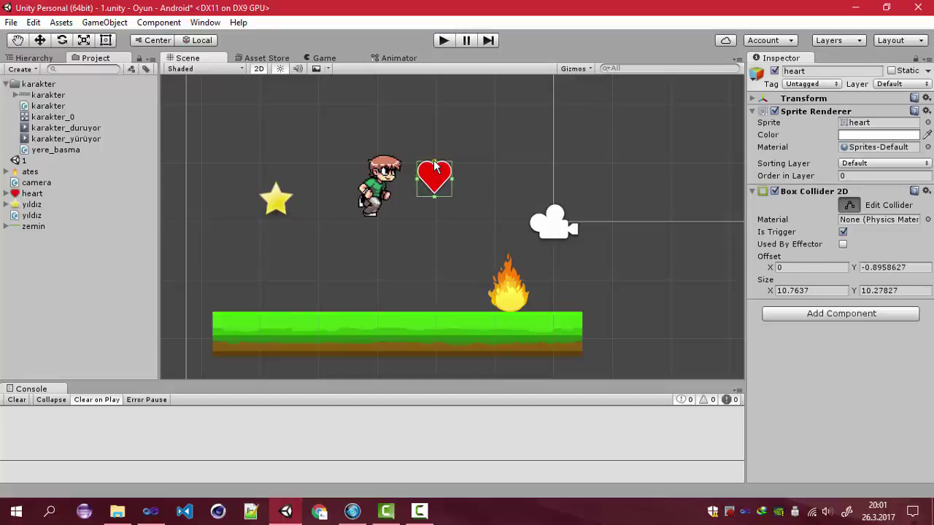
{"action": "left_click", "coordinate": [440, 215]}
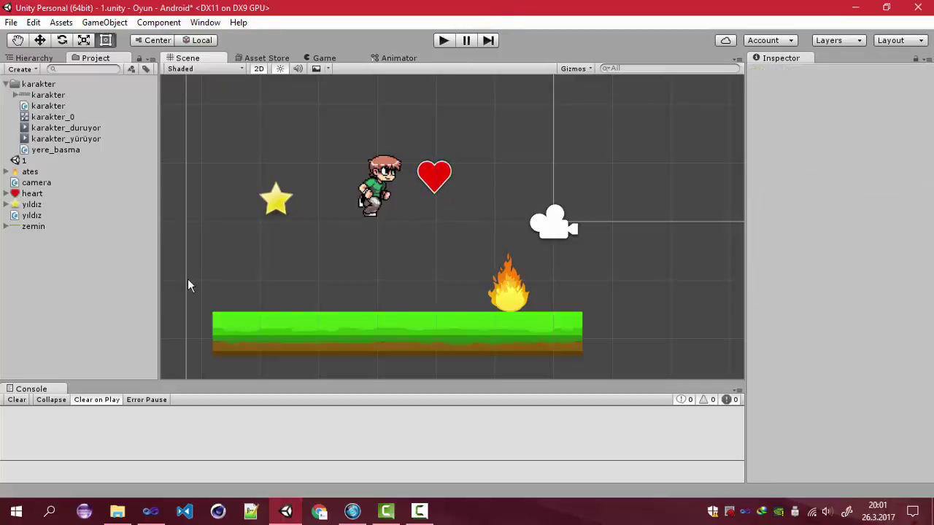
{"action": "left_click", "coordinate": [150, 510]}
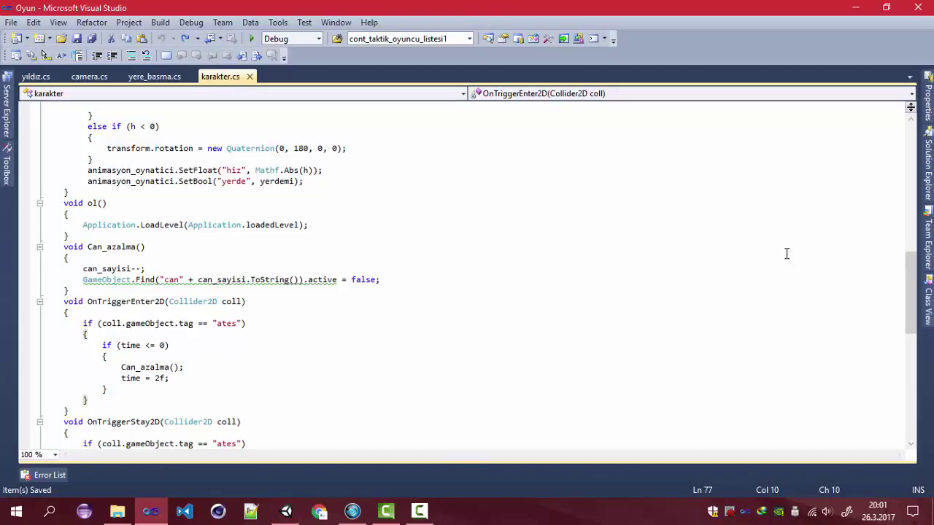
Step: Add an empty else if (coll.gameObject.tag == "can") { } branch after the ates check and save karakter.cs
{"action": "key", "text": "Return"}
{"action": "type", "text": "else "}
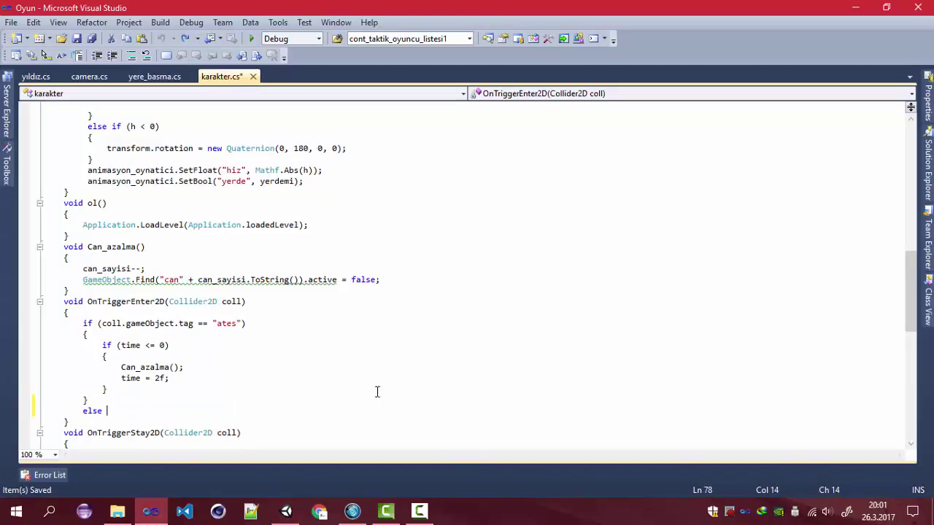
{"action": "type", "text": "if("}
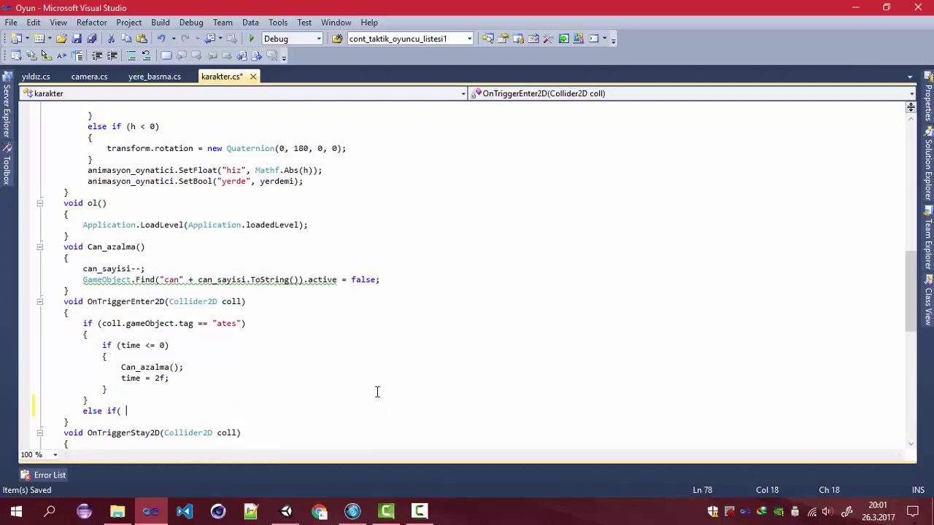
{"action": "type", "text": "coll."}
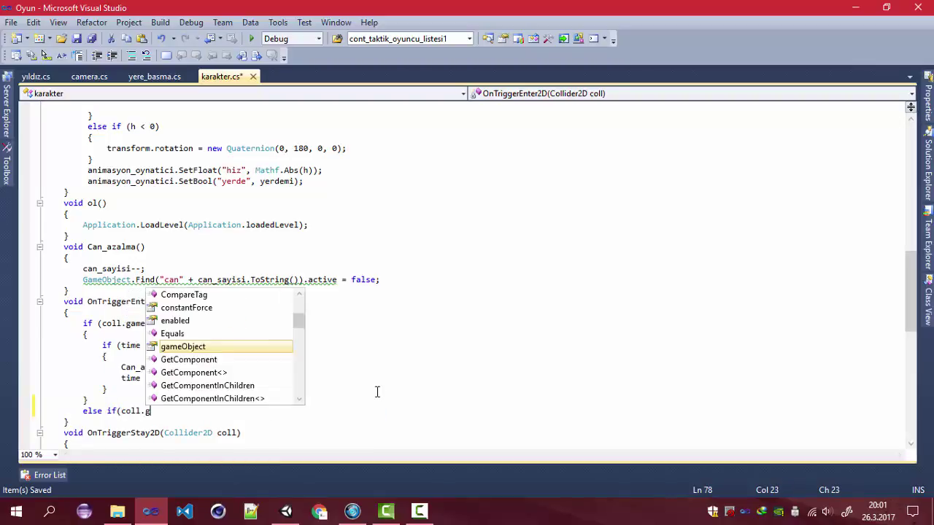
{"action": "type", "text": "gameObject.t"}
{"action": "key", "text": "Tab"}
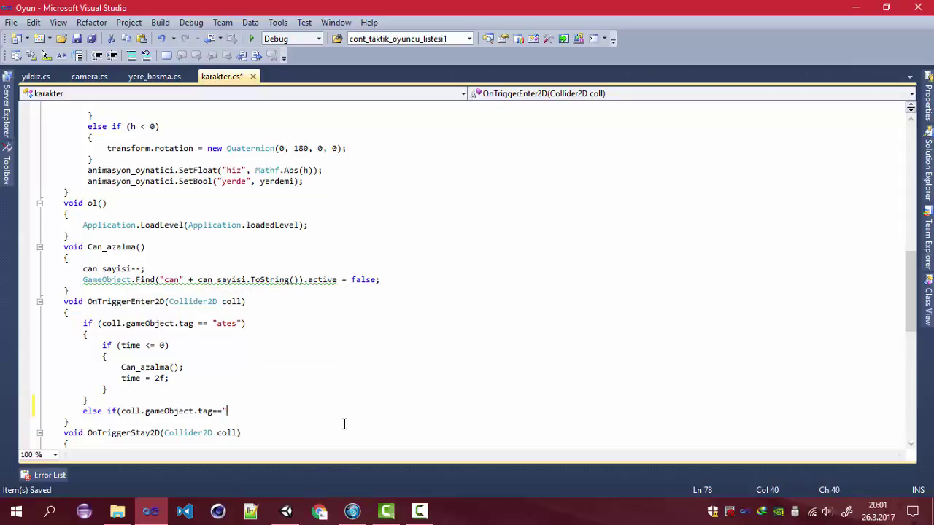
{"action": "type", "text": "\")"}
{"action": "key", "text": "Return"}
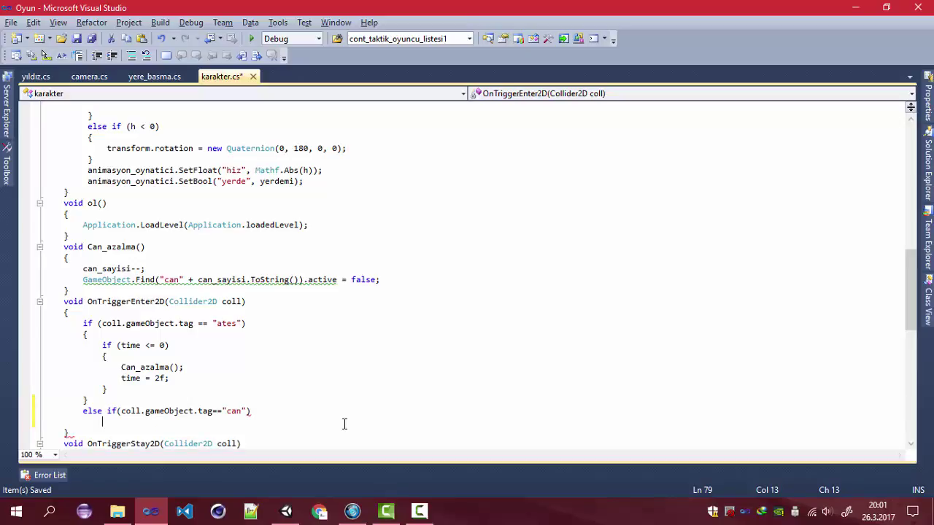
{"action": "type", "text": "{}"}
{"action": "key", "text": "Left"}
{"action": "key", "text": "Return"}
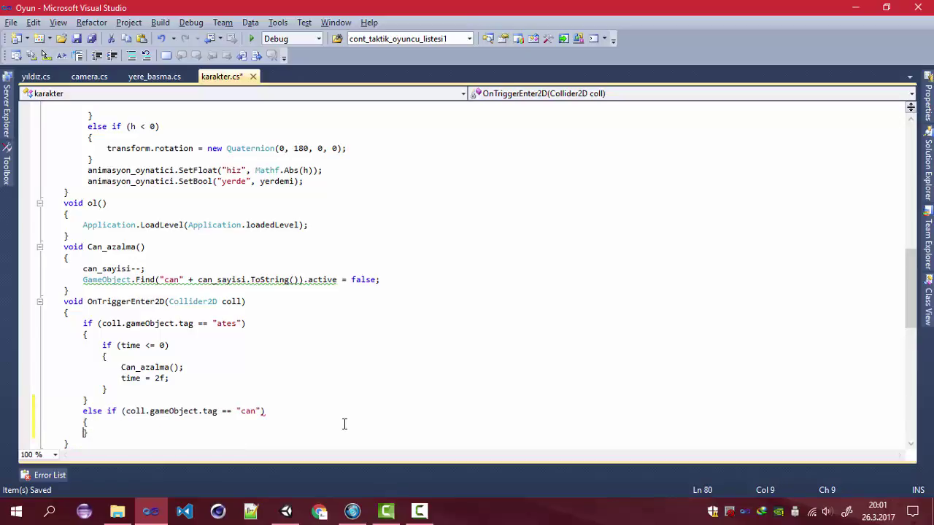
{"action": "key", "text": "Return"}
{"action": "key", "text": "ctrl+s"}
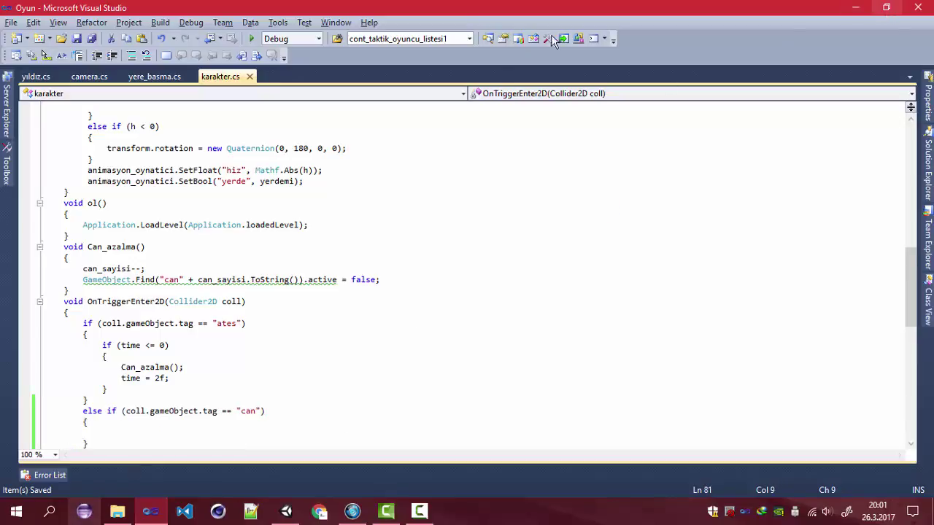
{"action": "left_click", "coordinate": [286, 511]}
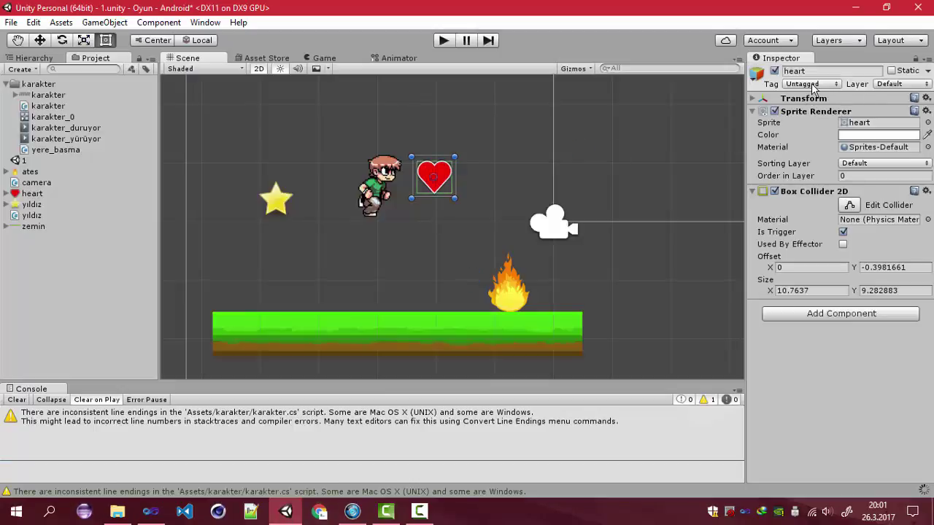
Step: Set the heart object's Tag to can in the Inspector
{"action": "left_click", "coordinate": [812, 86]}
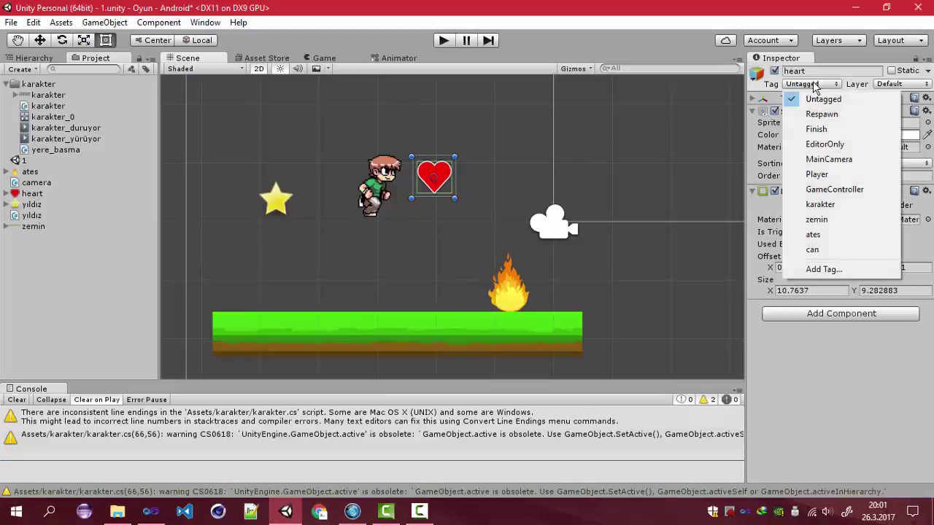
{"action": "left_click", "coordinate": [813, 250]}
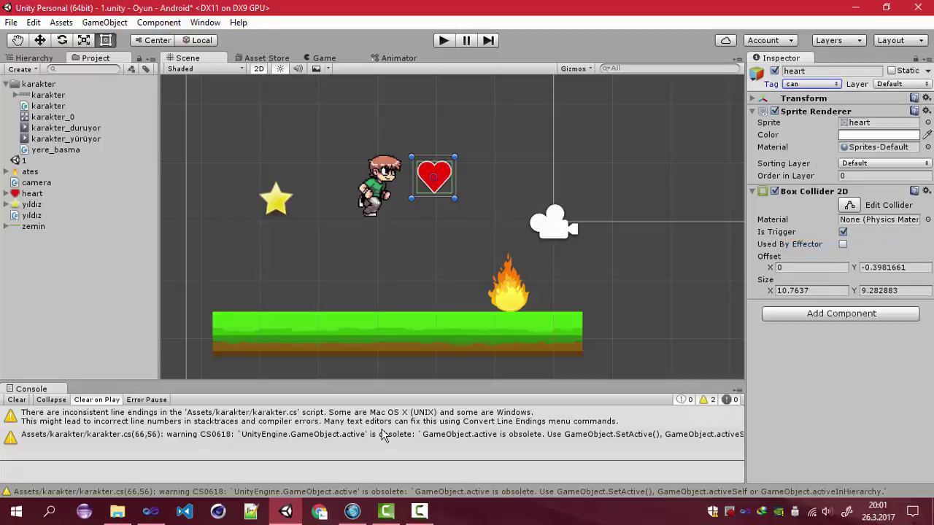
{"action": "left_click", "coordinate": [150, 511]}
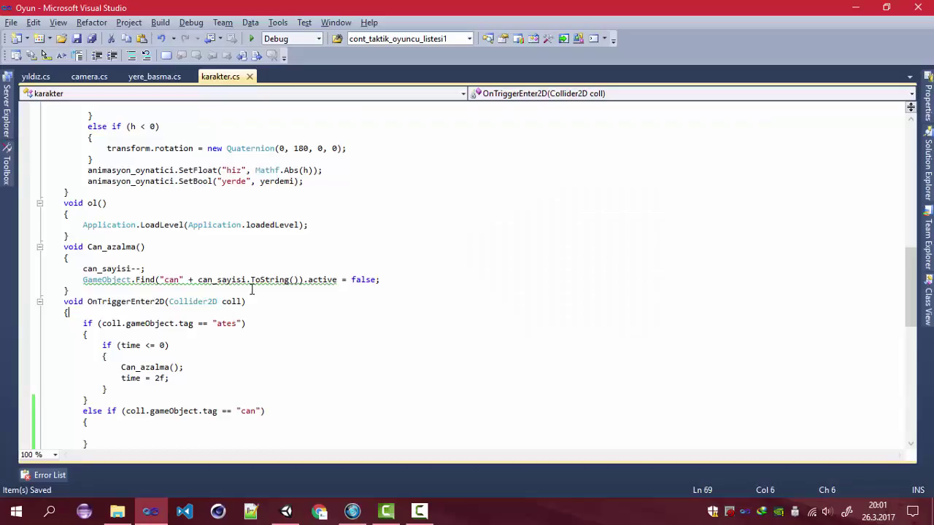
Step: Review the Can_azalma method and its GameObject.Find call on line 66
{"action": "scroll", "coordinate": [252, 289], "scroll_direction": "down", "scroll_amount": 3}
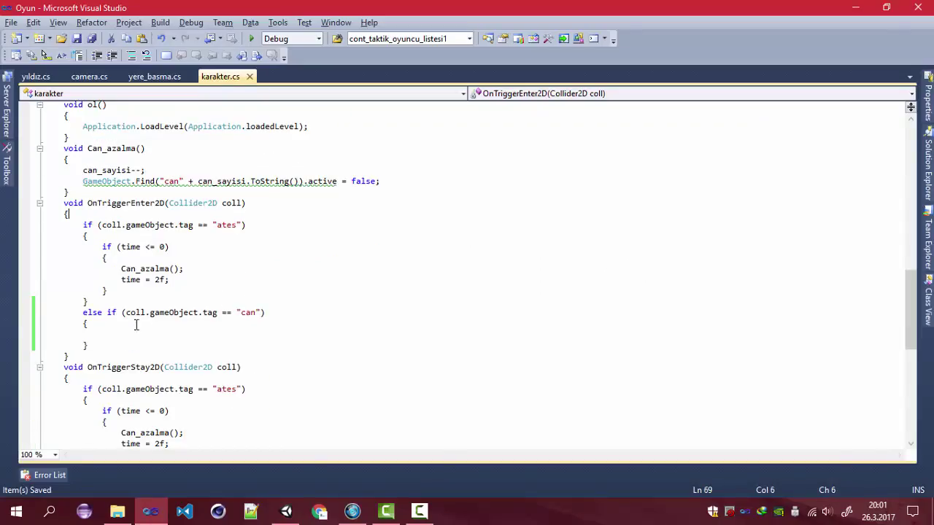
{"action": "mouse_move", "coordinate": [286, 510]}
{"action": "left_click", "coordinate": [219, 268]}
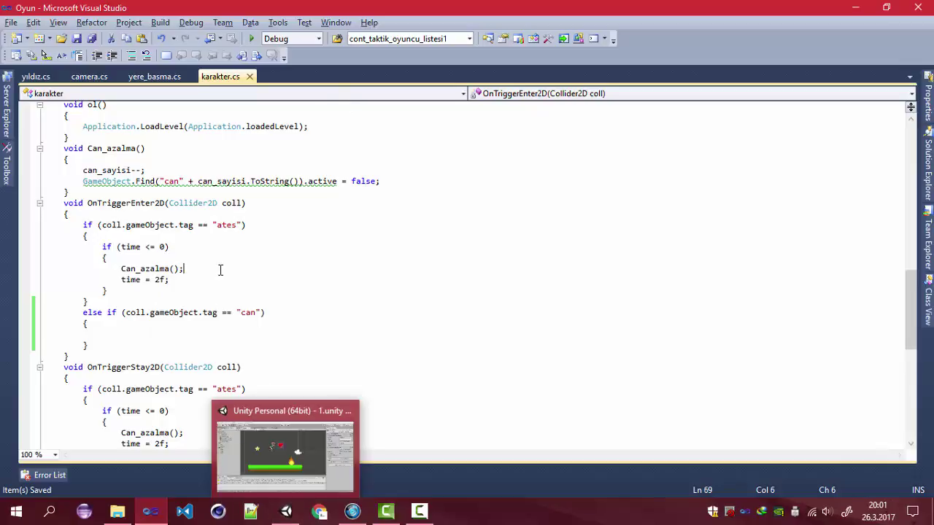
{"action": "scroll", "coordinate": [216, 264], "scroll_direction": "up", "scroll_amount": 5}
{"action": "left_click", "coordinate": [339, 355]}
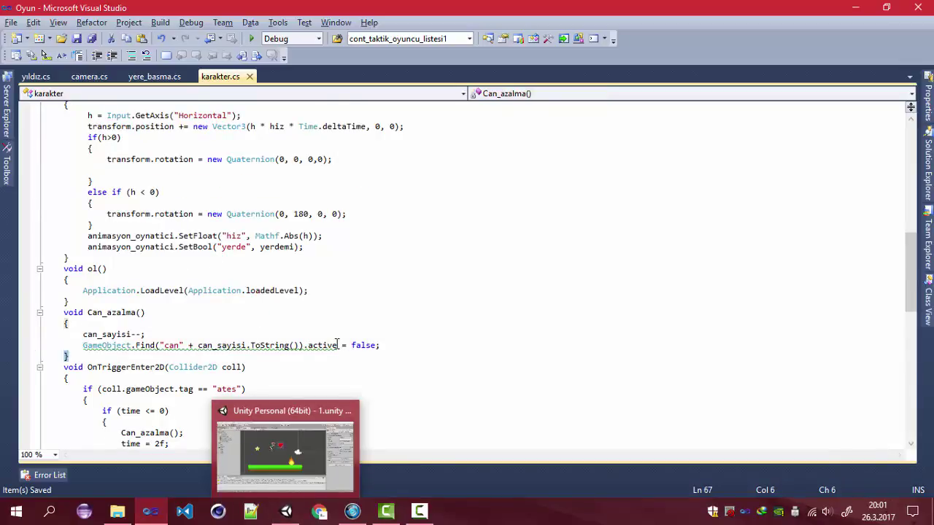
{"action": "key", "text": "Up"}
{"action": "key", "text": "Up"}
{"action": "key", "text": "Up"}
{"action": "key", "text": "End"}
{"action": "left_click_drag", "start_coordinate": [82, 346], "coordinate": [181, 346]}
{"action": "left_click", "coordinate": [270, 448]}
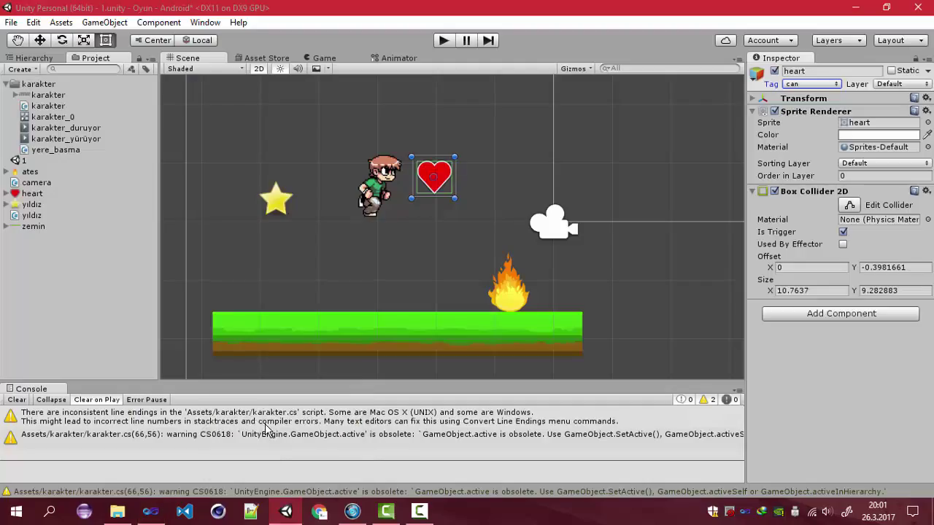
{"action": "left_click", "coordinate": [145, 513]}
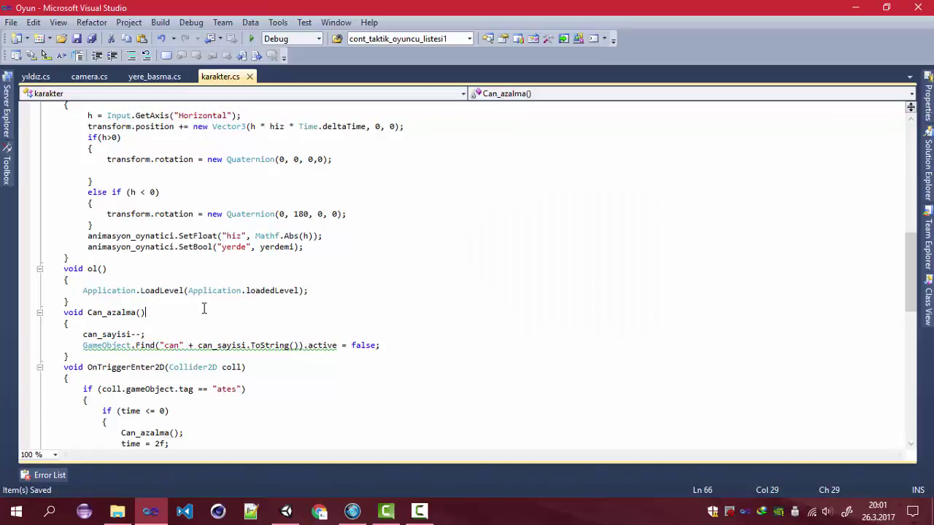
{"action": "left_click_drag", "start_coordinate": [68, 346], "coordinate": [169, 344]}
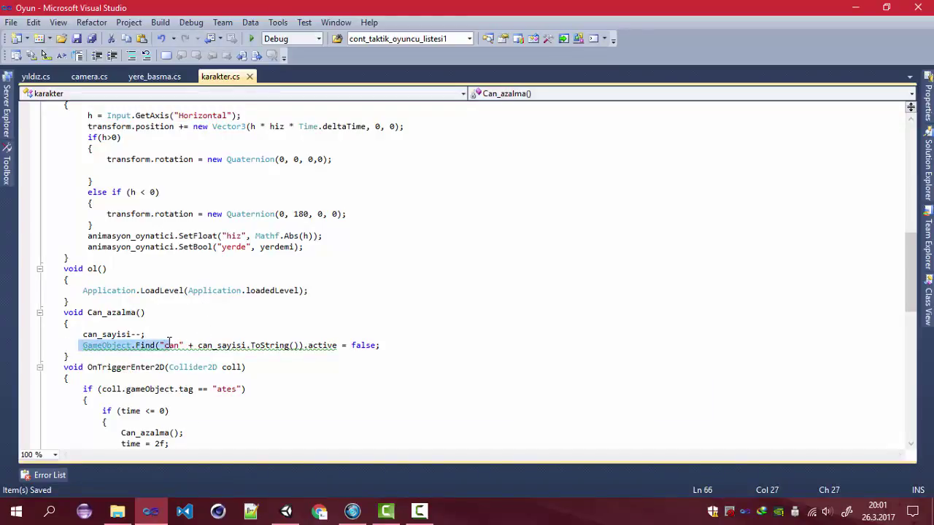
{"action": "left_click", "coordinate": [216, 326]}
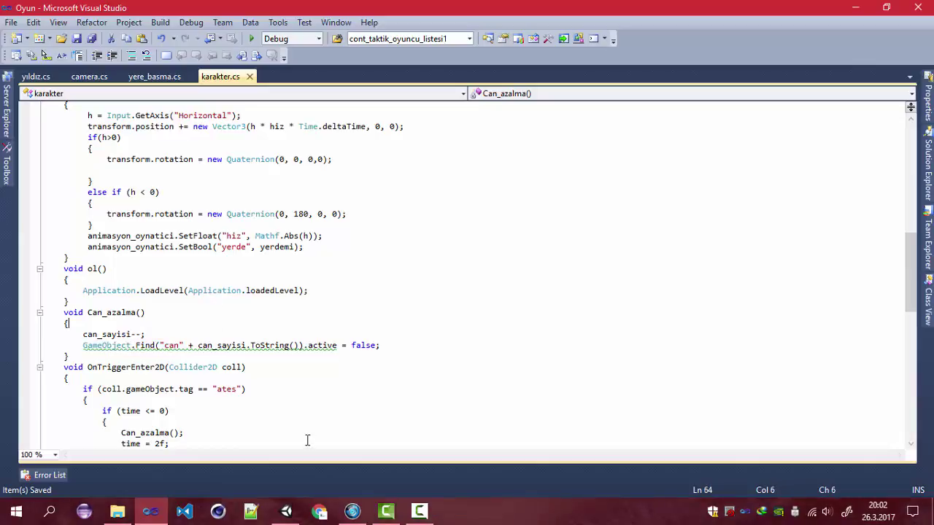
Step: Start a new line below the public Text textimiz; field declaration
{"action": "scroll", "coordinate": [191, 191], "scroll_direction": "up", "scroll_amount": 13}
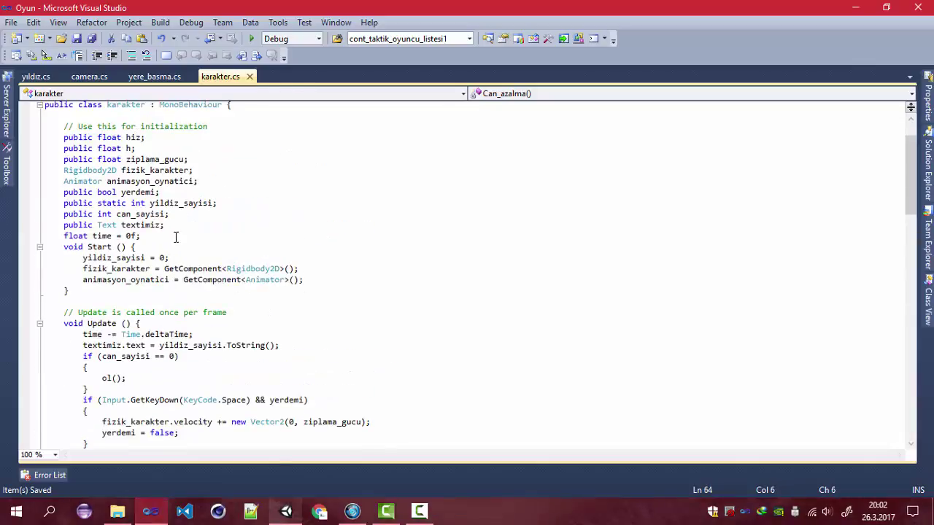
{"action": "left_click", "coordinate": [179, 223]}
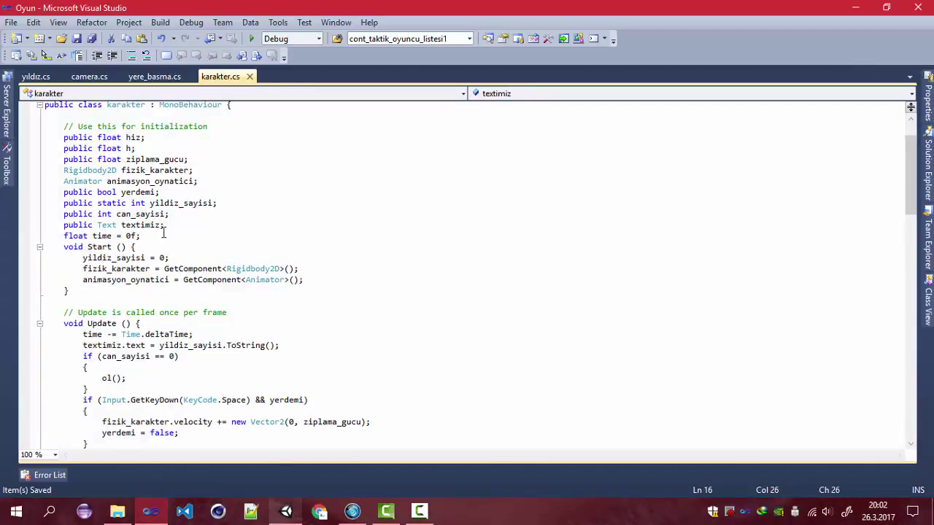
{"action": "key", "text": "Return"}
Step: Declare the field public GameObject canlar; and save the script
{"action": "type", "text": "pub"}
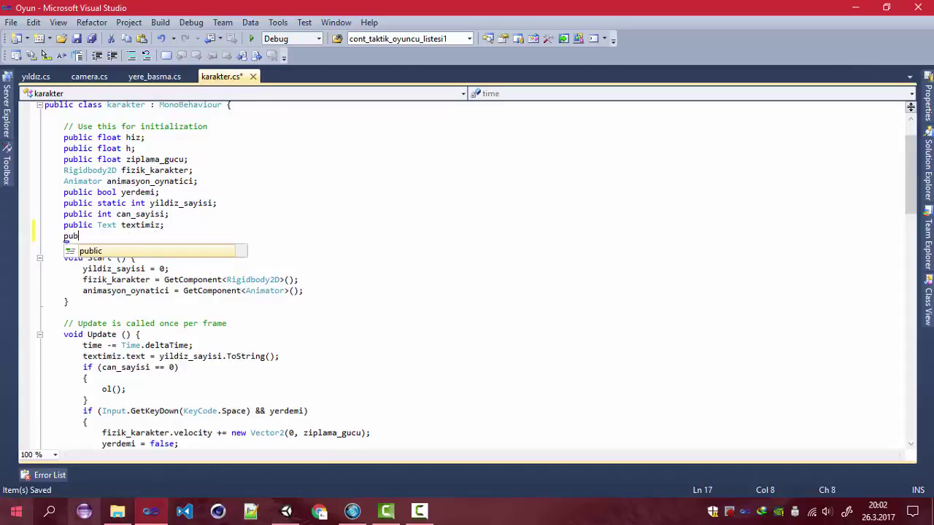
{"action": "type", "text": "lic ca"}
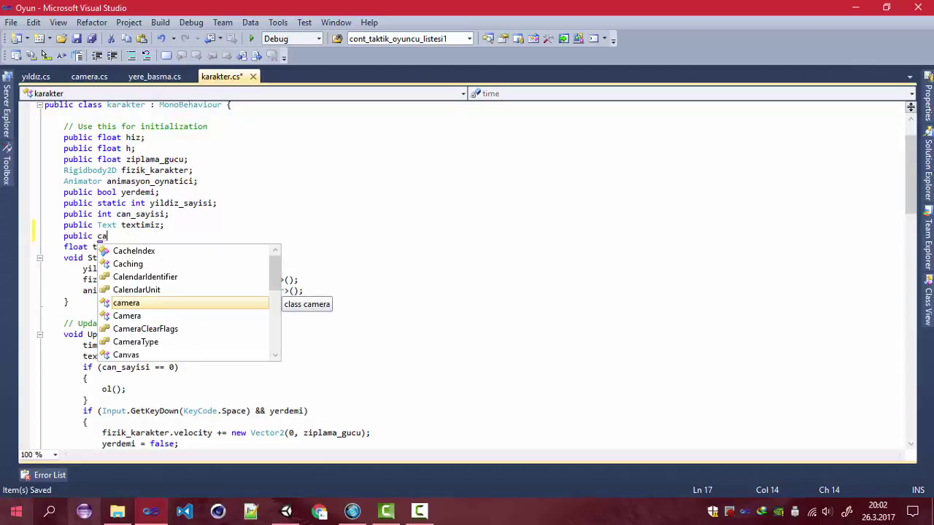
{"action": "key", "text": "BackSpace"}
{"action": "key", "text": "BackSpace"}
{"action": "type", "text": "ga"}
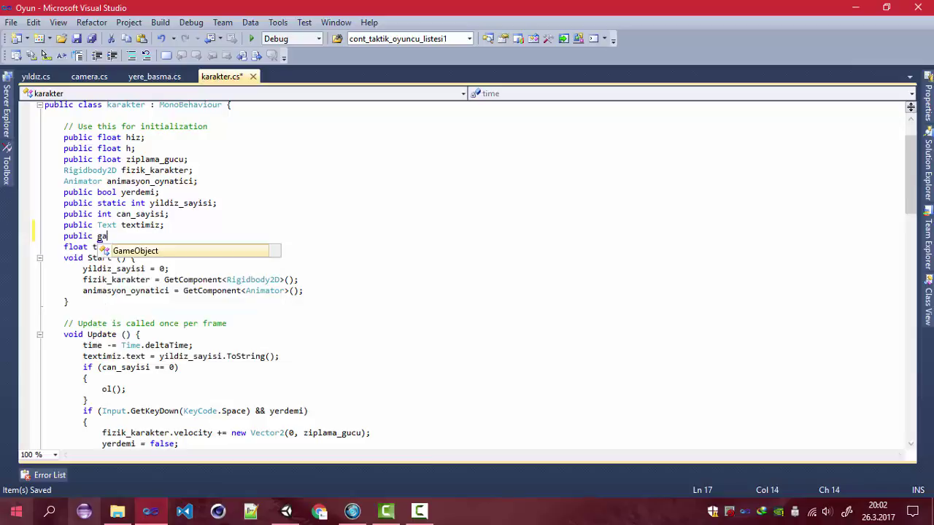
{"action": "type", "text": " canlar;"}
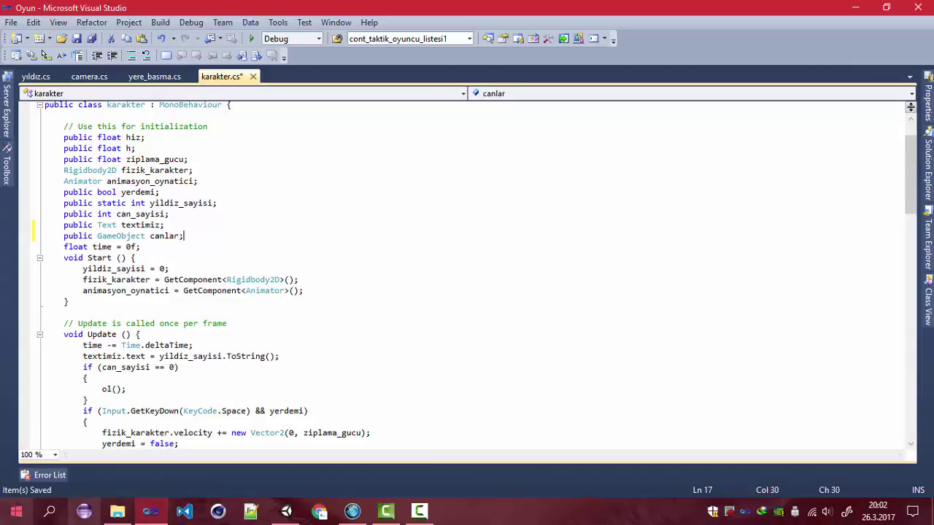
{"action": "key", "text": "ctrl+s"}
Step: Check the character in Unity, then change the field to GameObject[] canlar and save again
{"action": "scroll", "coordinate": [189, 200], "scroll_direction": "down", "scroll_amount": 4}
{"action": "scroll", "coordinate": [250, 202], "scroll_direction": "down", "scroll_amount": 1}
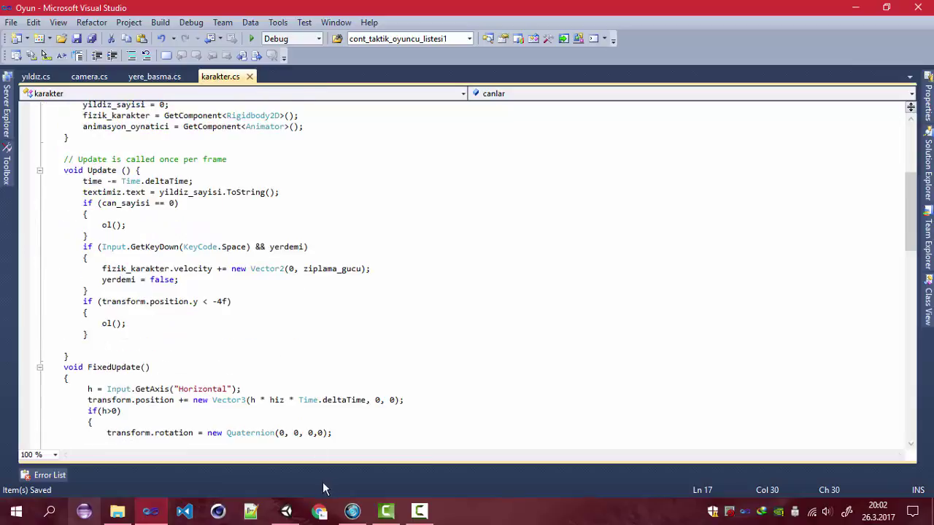
{"action": "left_click", "coordinate": [286, 510]}
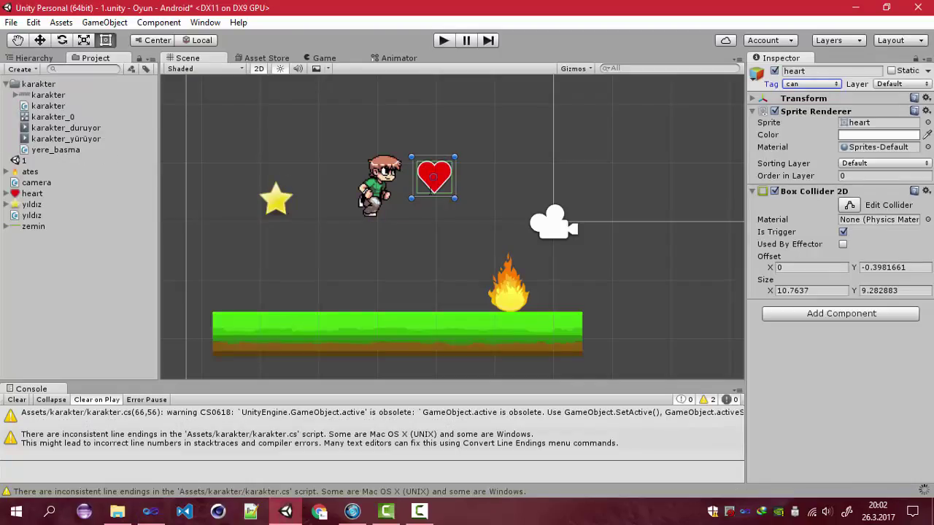
{"action": "left_click", "coordinate": [383, 175]}
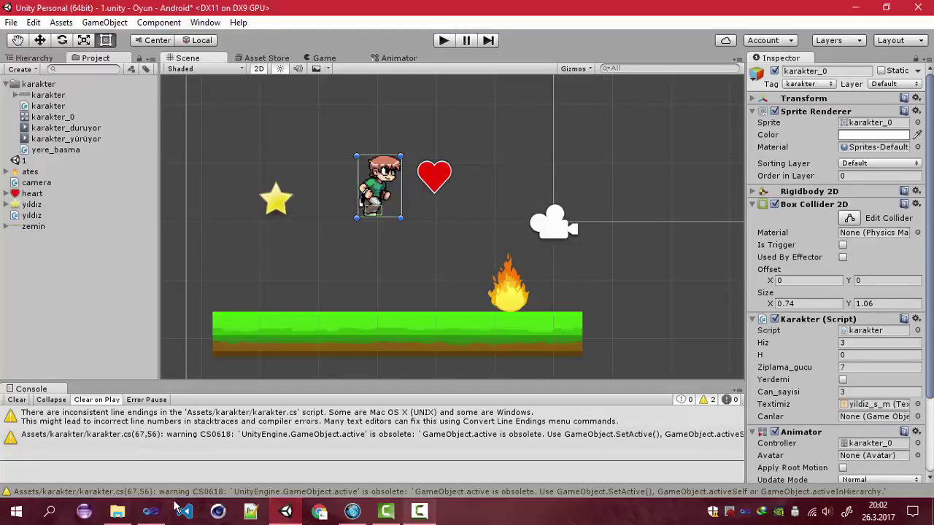
{"action": "left_click", "coordinate": [151, 512]}
{"action": "scroll", "coordinate": [127, 188], "scroll_direction": "up", "scroll_amount": 4}
{"action": "scroll", "coordinate": [129, 274], "scroll_direction": "up", "scroll_amount": 2}
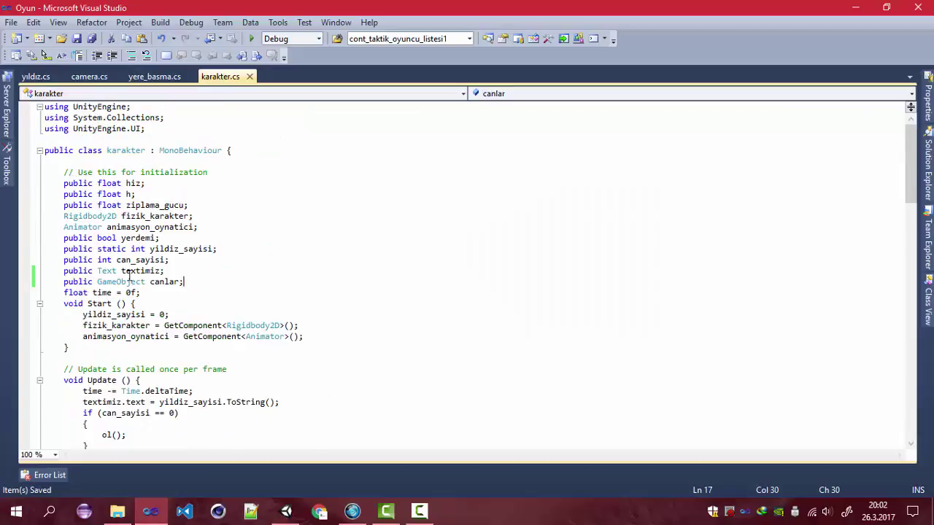
{"action": "left_click", "coordinate": [94, 281]}
{"action": "type", "text": "[]"}
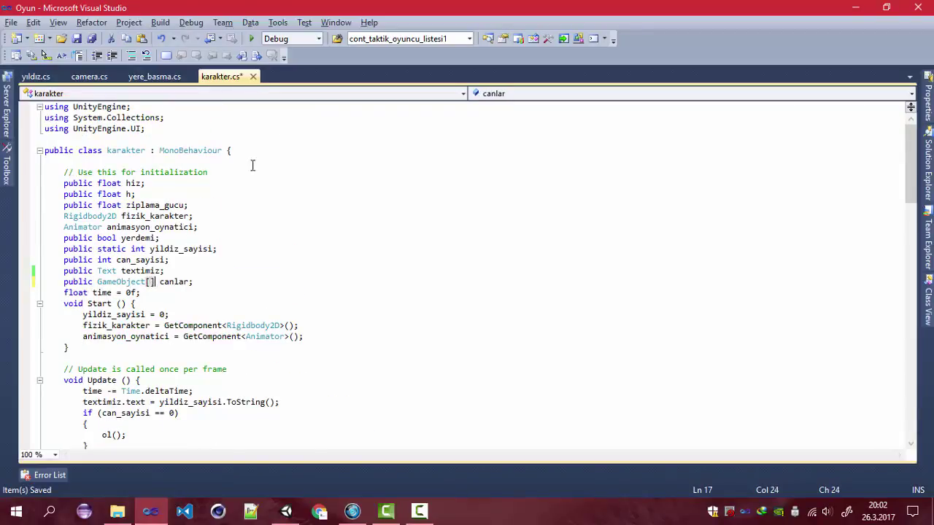
{"action": "key", "text": "ctrl+s"}
Step: Expand Canlar on karakter_0's Karakter script and set its Size to 3
{"action": "left_click", "coordinate": [286, 510]}
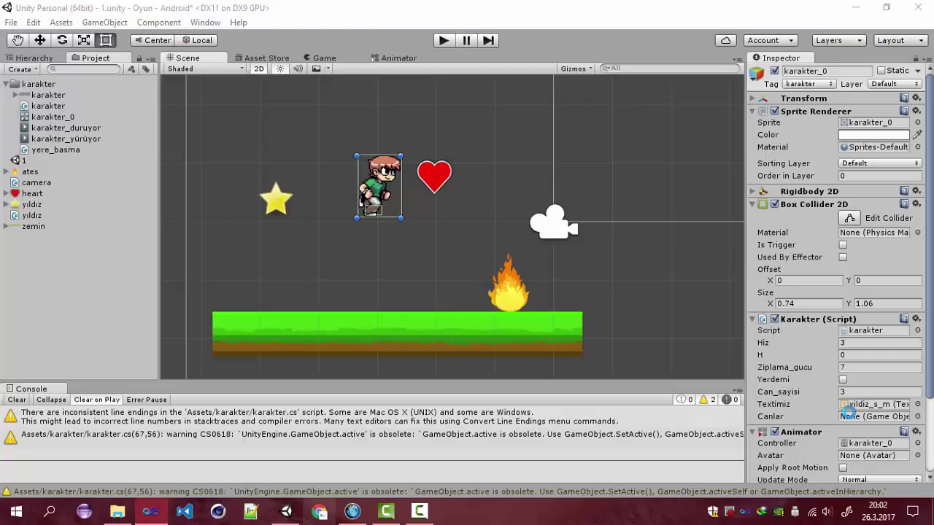
{"action": "scroll", "coordinate": [929, 379], "scroll_direction": "down", "scroll_amount": 5}
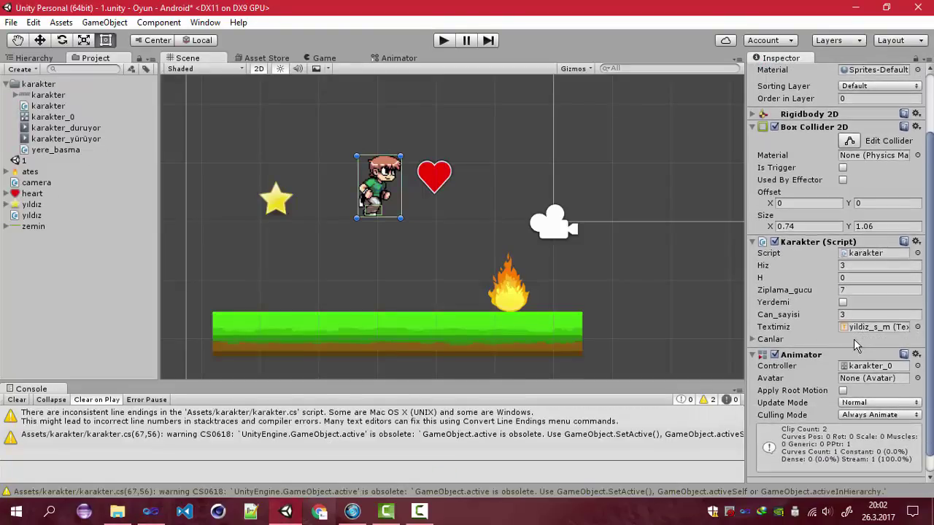
{"action": "left_click", "coordinate": [752, 341]}
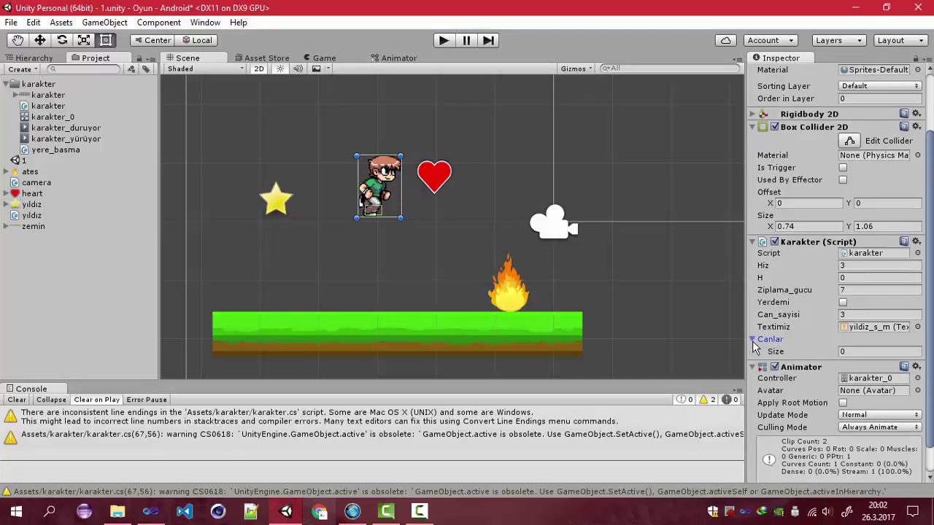
{"action": "left_click", "coordinate": [843, 353]}
{"action": "type", "text": "3"}
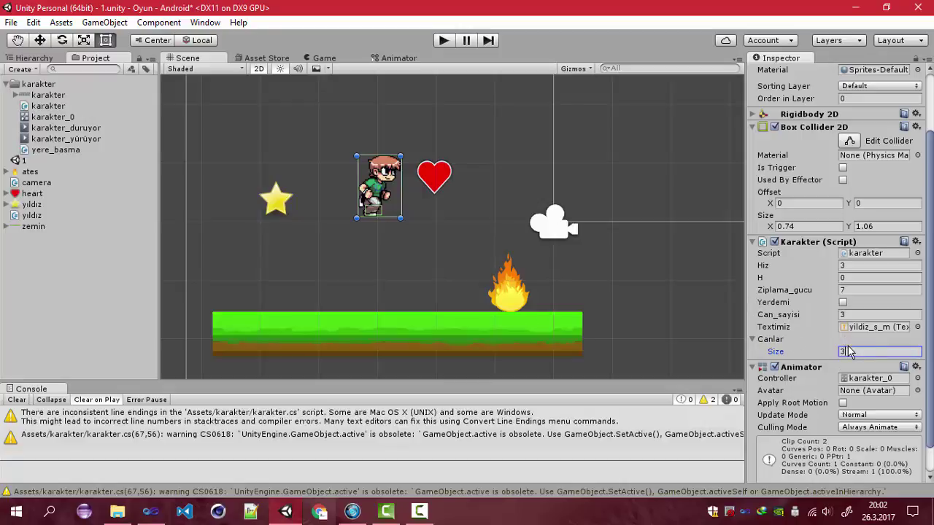
{"action": "key", "text": "Return"}
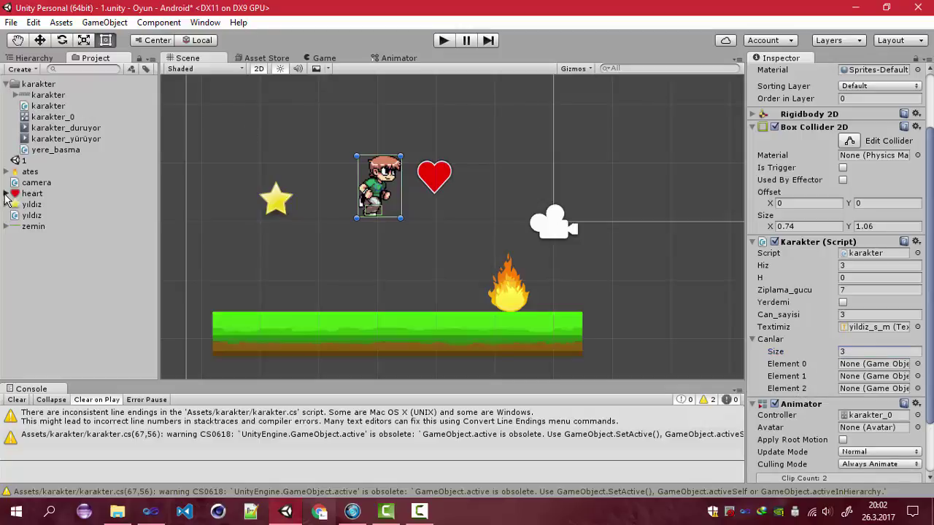
Step: Drag can0, can1 and can2 from the Hierarchy into Canlar Elements 0, 1 and 2
{"action": "left_click", "coordinate": [29, 57]}
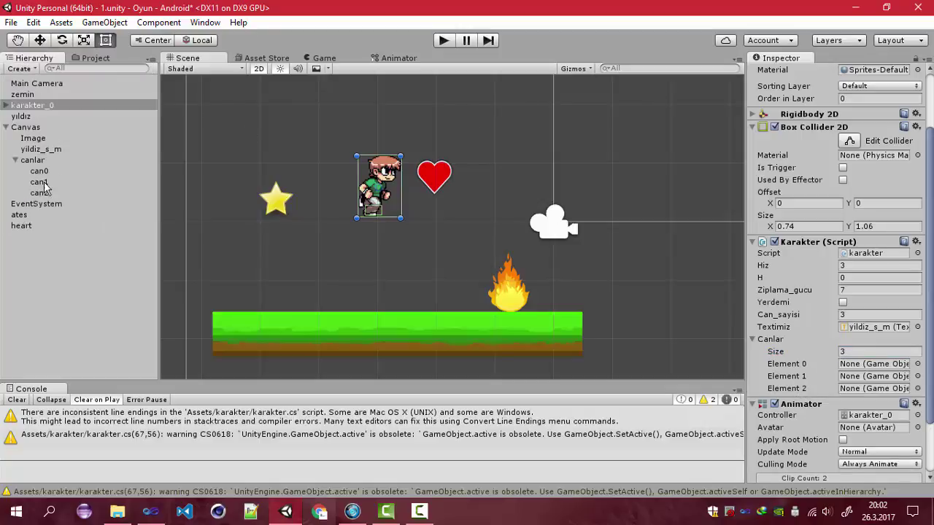
{"action": "mouse_move", "coordinate": [39, 171]}
{"action": "left_mouse_down"}
{"action": "mouse_move", "coordinate": [172, 195]}
{"action": "mouse_move", "coordinate": [42, 175]}
{"action": "left_mouse_up"}
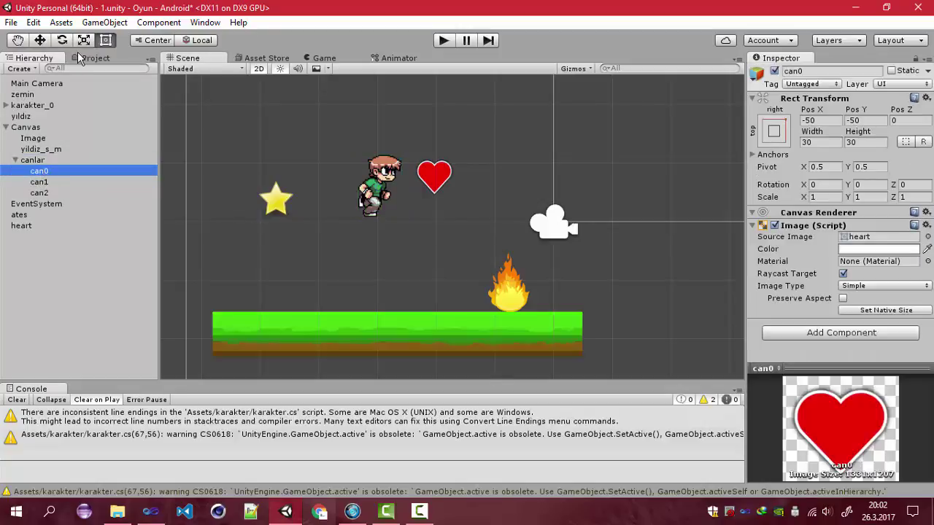
{"action": "left_click", "coordinate": [381, 191]}
{"action": "left_click_drag", "start_coordinate": [39, 172], "coordinate": [863, 446]}
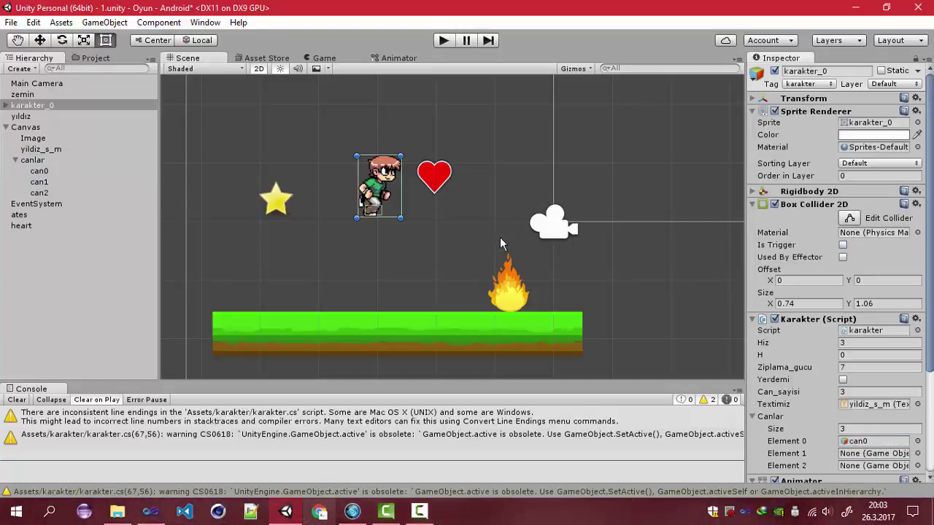
{"action": "left_click_drag", "start_coordinate": [43, 183], "coordinate": [879, 458]}
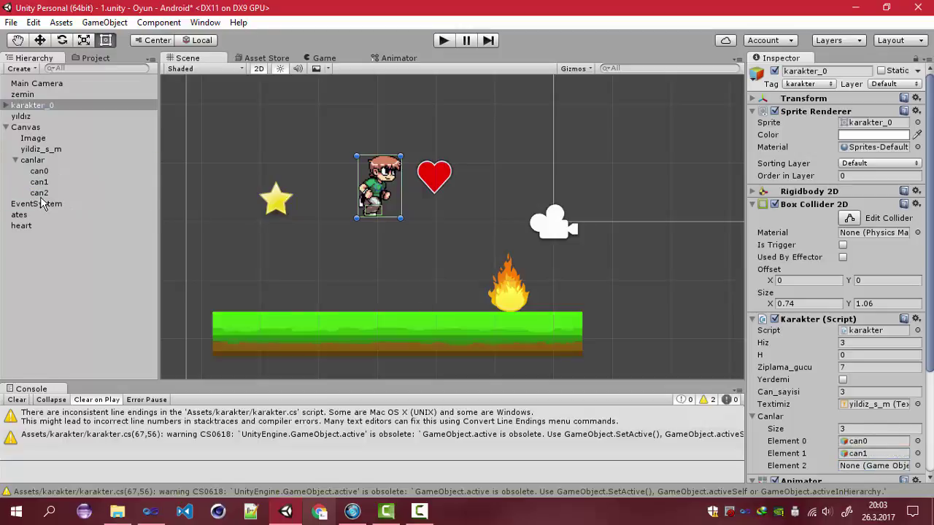
{"action": "left_click_drag", "start_coordinate": [40, 194], "coordinate": [866, 470]}
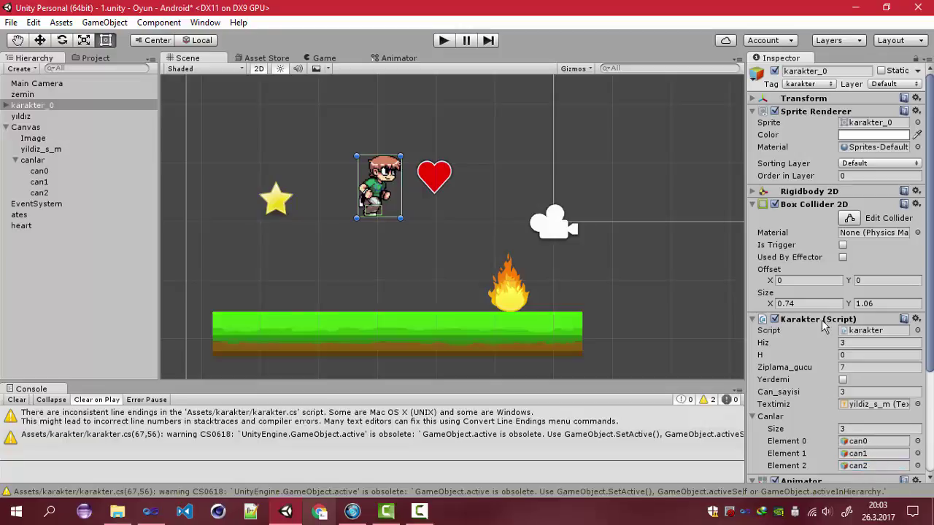
{"action": "left_click", "coordinate": [755, 420]}
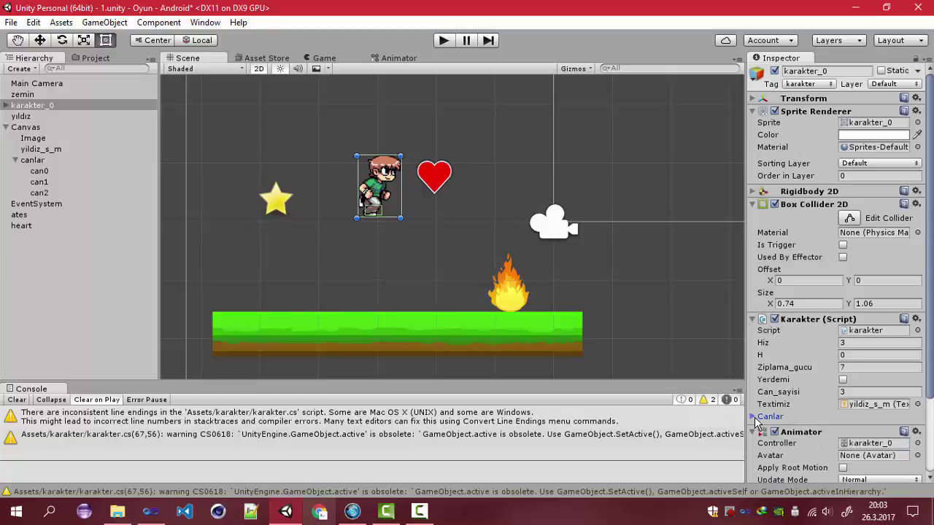
{"action": "left_click", "coordinate": [756, 420]}
{"action": "scroll", "coordinate": [853, 430], "scroll_direction": "down", "scroll_amount": 2}
{"action": "scroll", "coordinate": [853, 409], "scroll_direction": "down", "scroll_amount": 1}
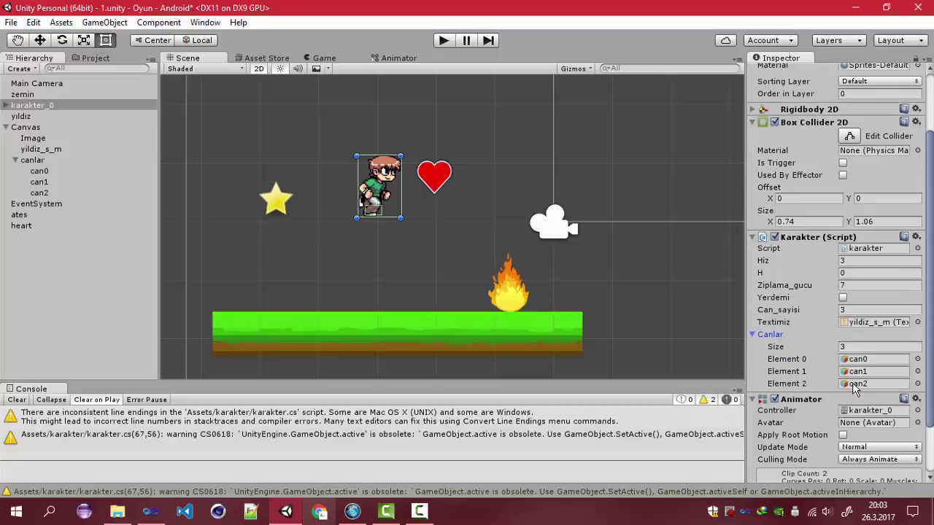
{"action": "scroll", "coordinate": [855, 389], "scroll_direction": "down", "scroll_amount": 1}
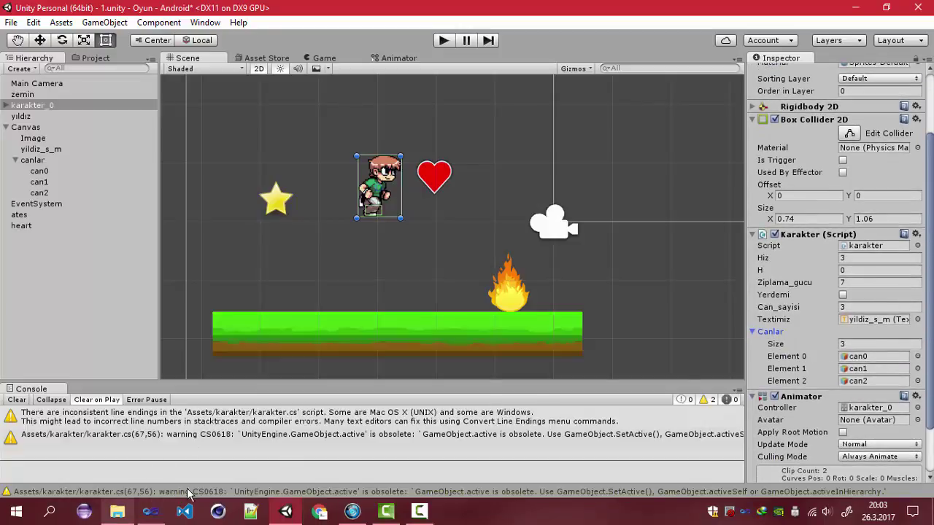
{"action": "left_click", "coordinate": [151, 515]}
{"action": "double_click", "coordinate": [174, 283]}
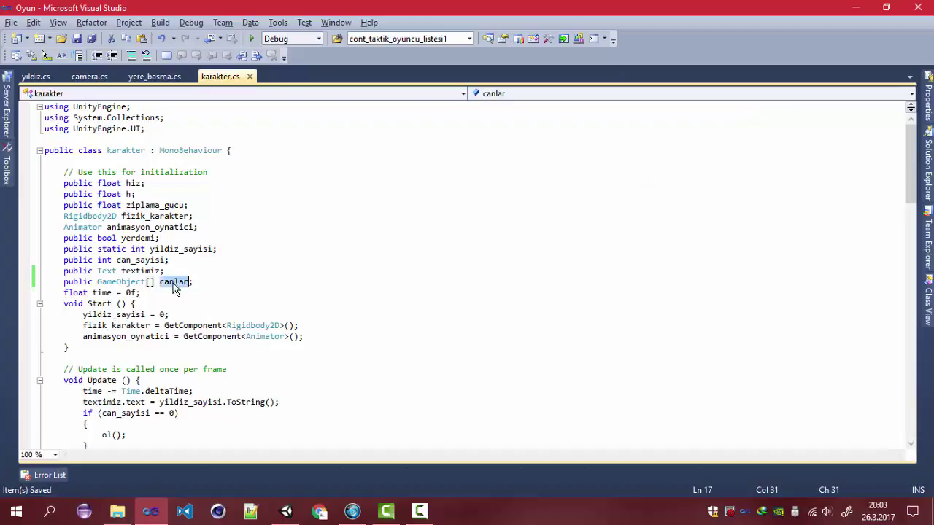
{"action": "left_click", "coordinate": [171, 285]}
{"action": "double_click", "coordinate": [177, 286]}
{"action": "scroll", "coordinate": [277, 381], "scroll_direction": "down", "scroll_amount": 5}
{"action": "scroll", "coordinate": [271, 379], "scroll_direction": "down", "scroll_amount": 5}
{"action": "scroll", "coordinate": [262, 373], "scroll_direction": "down", "scroll_amount": 1}
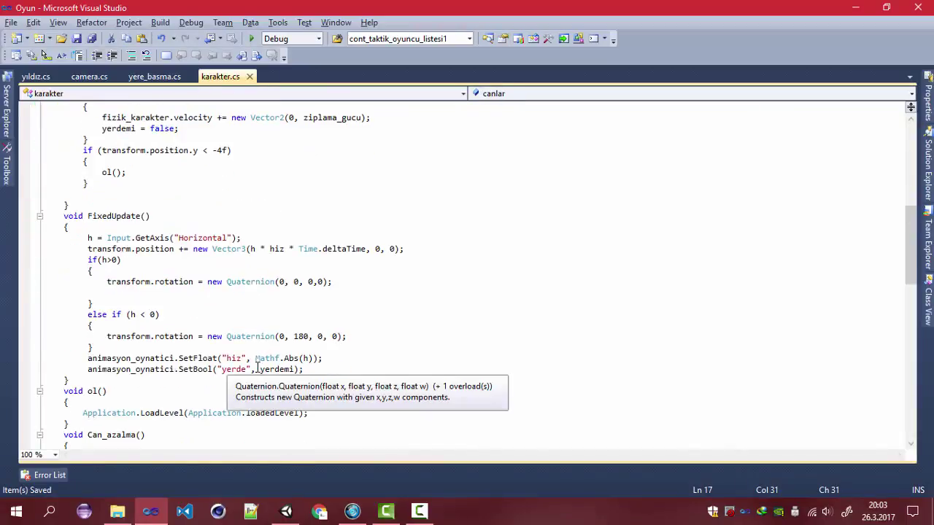
{"action": "scroll", "coordinate": [256, 368], "scroll_direction": "up", "scroll_amount": 4}
{"action": "scroll", "coordinate": [256, 364], "scroll_direction": "up", "scroll_amount": 3}
{"action": "scroll", "coordinate": [235, 404], "scroll_direction": "down", "scroll_amount": 3}
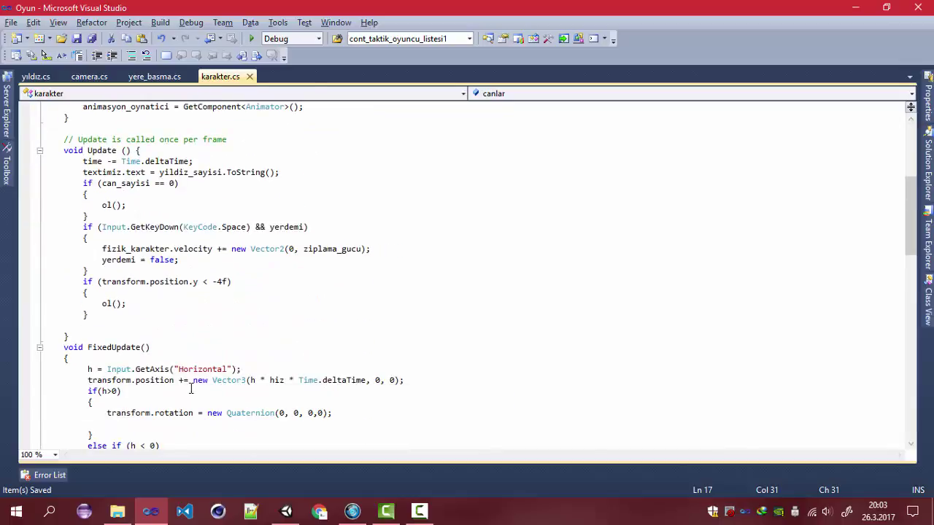
{"action": "scroll", "coordinate": [219, 397], "scroll_direction": "down", "scroll_amount": 3}
{"action": "scroll", "coordinate": [192, 387], "scroll_direction": "down", "scroll_amount": 3}
{"action": "scroll", "coordinate": [173, 359], "scroll_direction": "down", "scroll_amount": 1}
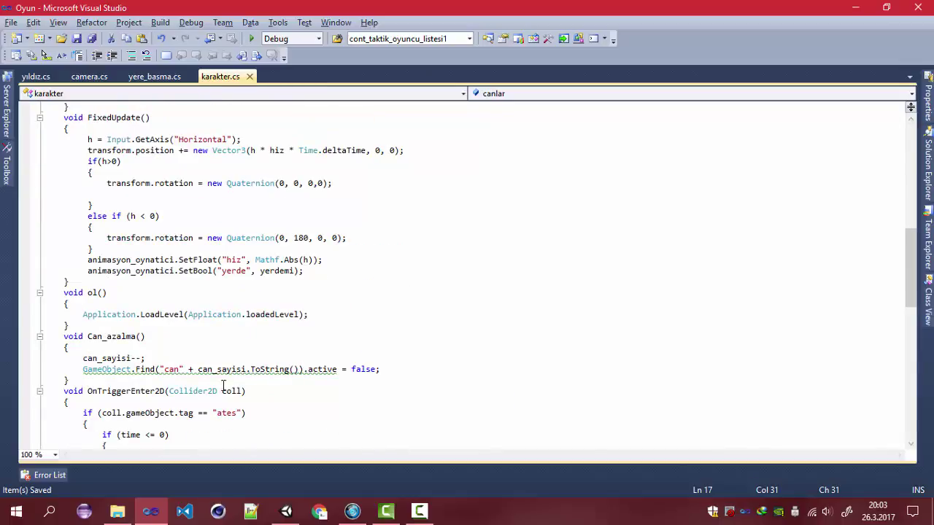
{"action": "scroll", "coordinate": [216, 391], "scroll_direction": "down", "scroll_amount": 1}
{"action": "scroll", "coordinate": [216, 387], "scroll_direction": "down", "scroll_amount": 1}
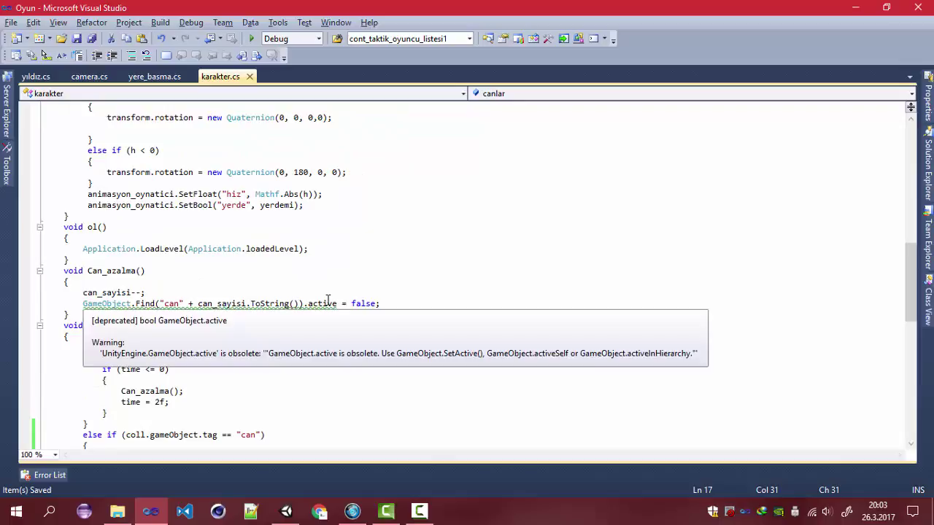
{"action": "double_click", "coordinate": [328, 305]}
{"action": "left_click", "coordinate": [316, 332]}
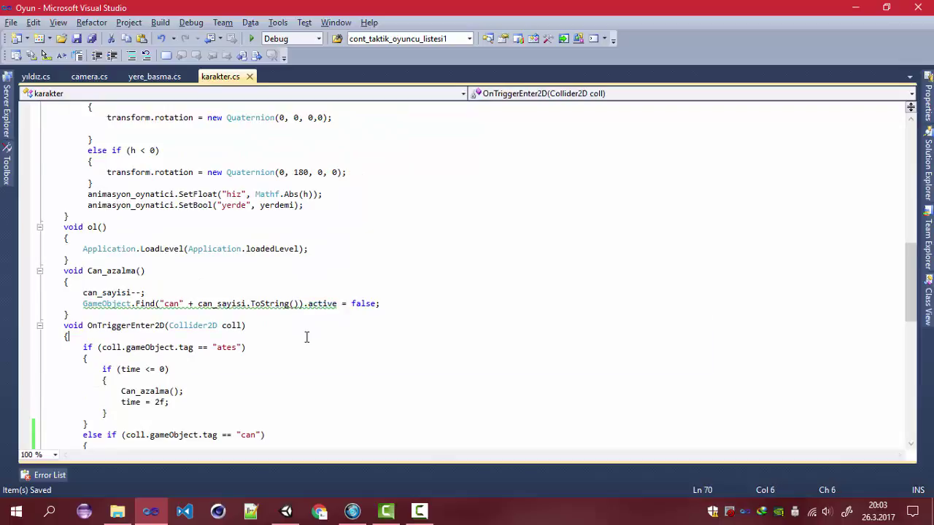
{"action": "scroll", "coordinate": [307, 337], "scroll_direction": "down", "scroll_amount": 3}
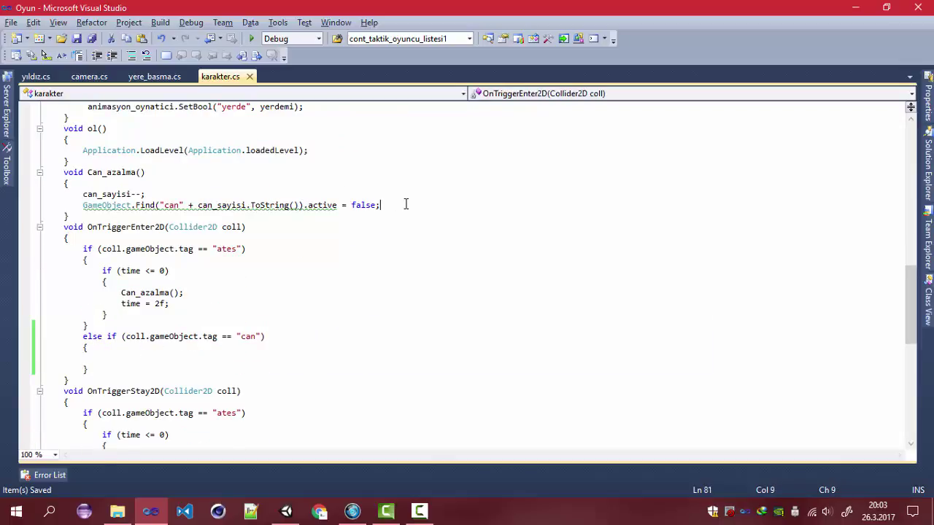
{"action": "left_click_drag", "start_coordinate": [406, 204], "coordinate": [78, 207]}
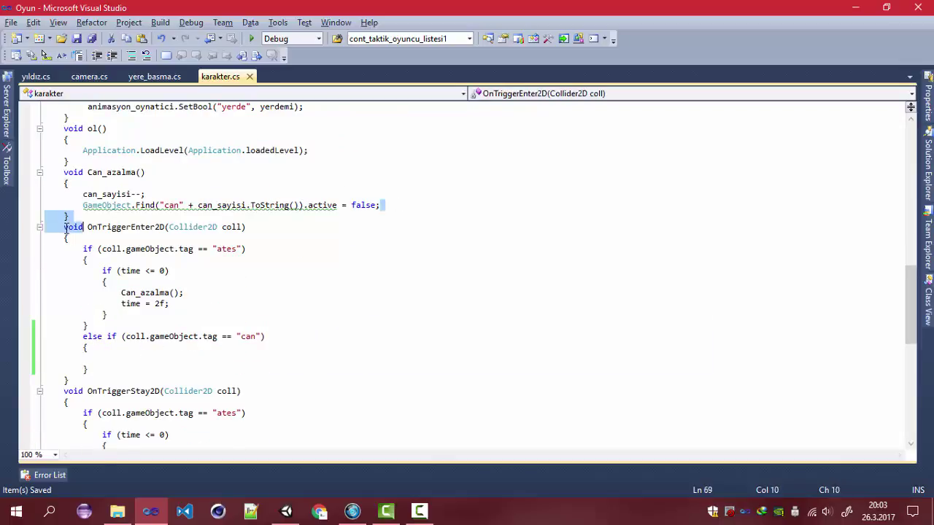
{"action": "left_click", "coordinate": [127, 357]}
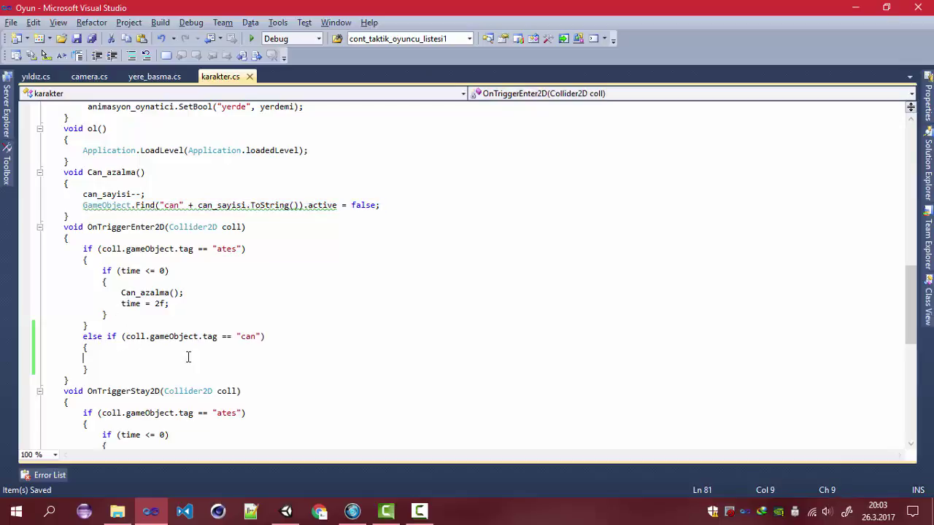
{"action": "scroll", "coordinate": [187, 357], "scroll_direction": "up", "scroll_amount": 3}
{"action": "scroll", "coordinate": [131, 373], "scroll_direction": "down", "scroll_amount": 3}
Step: Write canlar[can_sayisi].active = true; inside the can branch
{"action": "type", "text": "ca"}
{"action": "key", "text": "Down"}
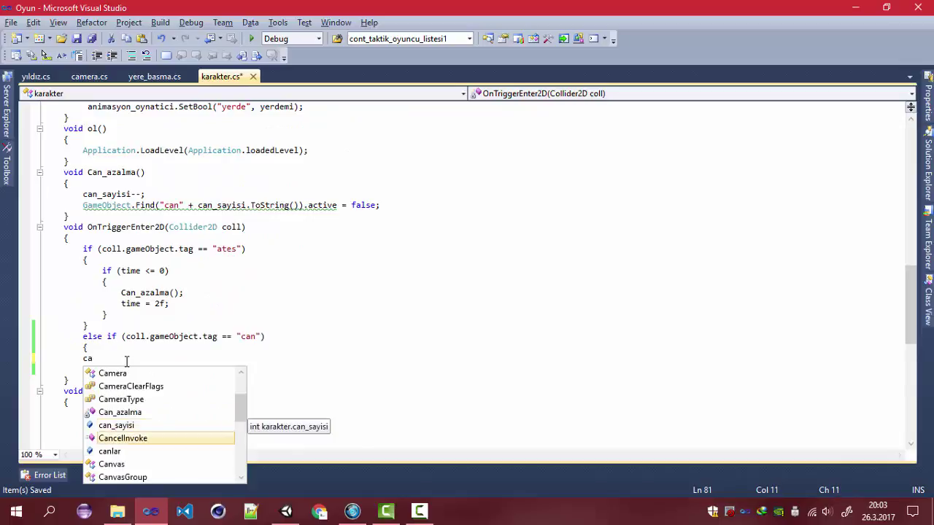
{"action": "key", "text": "Down"}
{"action": "key", "text": "Escape"}
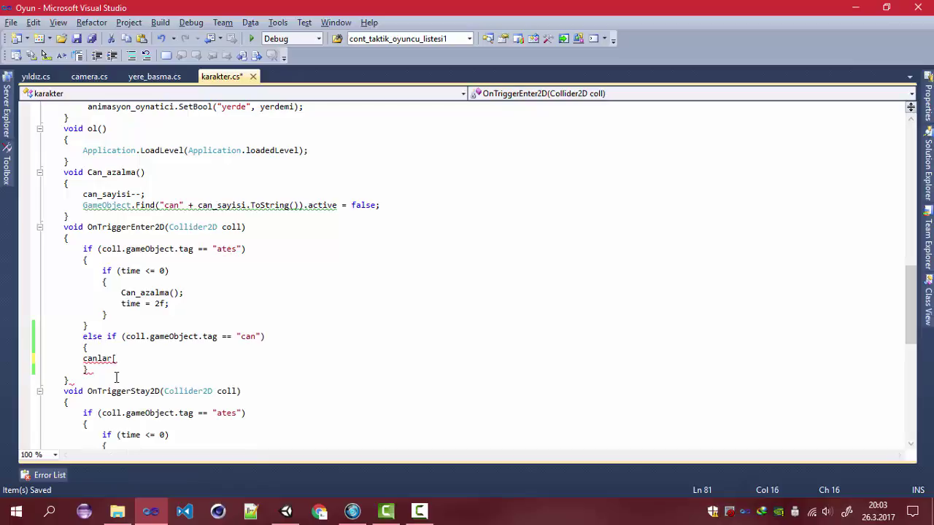
{"action": "type", "text": "can"}
{"action": "key", "text": "Up"}
{"action": "key", "text": "Up"}
{"action": "key", "text": "Tab"}
{"action": "type", "text": "]"}
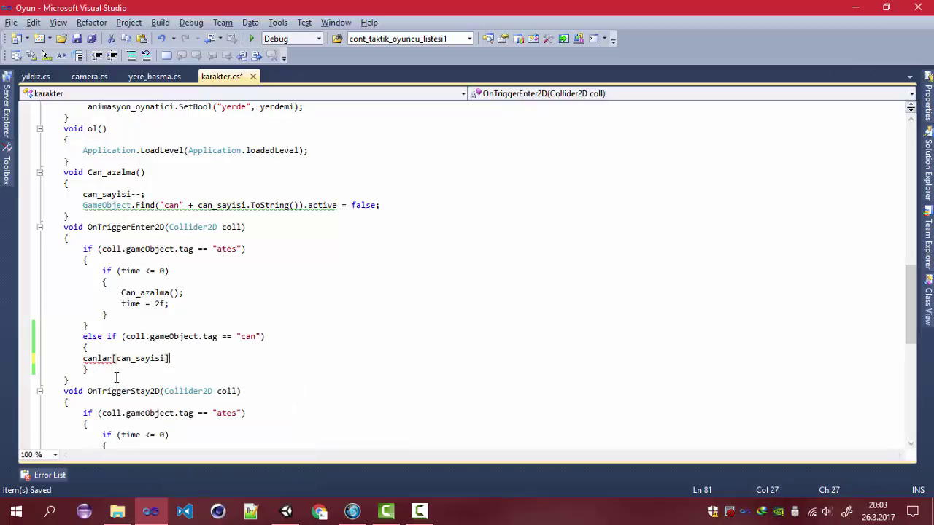
{"action": "type", "text": ".ac"}
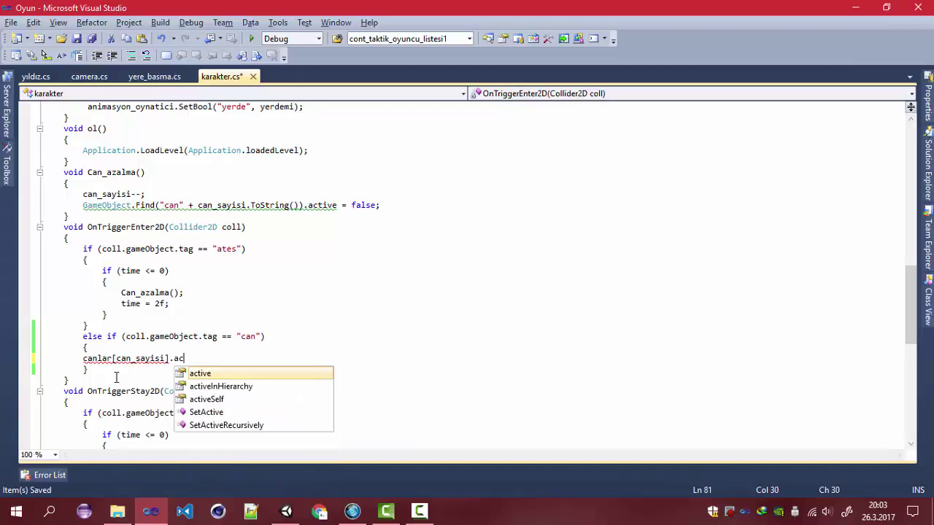
{"action": "key", "text": "Tab"}
{"action": "type", "text": "= "}
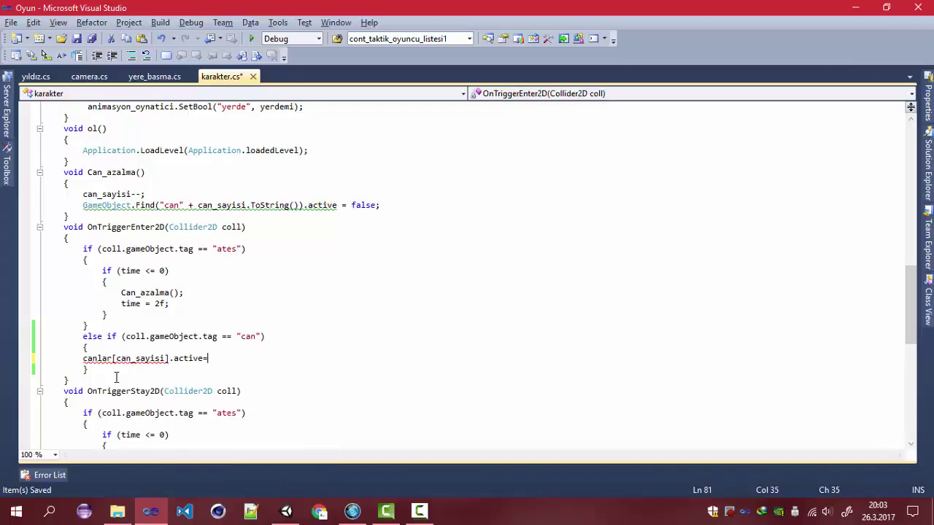
{"action": "type", "text": "true;"}
{"action": "key", "text": "Return"}
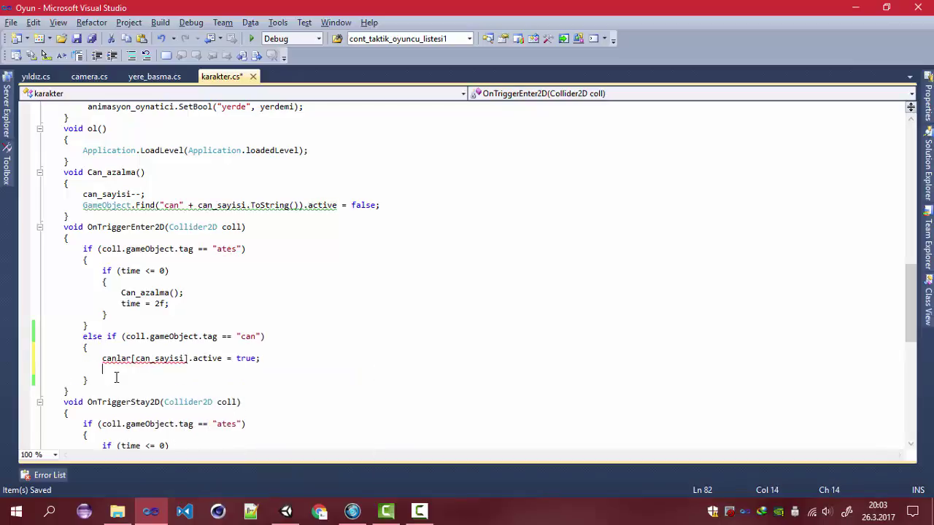
Step: Add can_sayisi++; on the next line and save the script
{"action": "type", "text": "ca"}
{"action": "key", "text": "Tab"}
{"action": "type", "text": "++"}
{"action": "key", "text": "ctrl+s"}
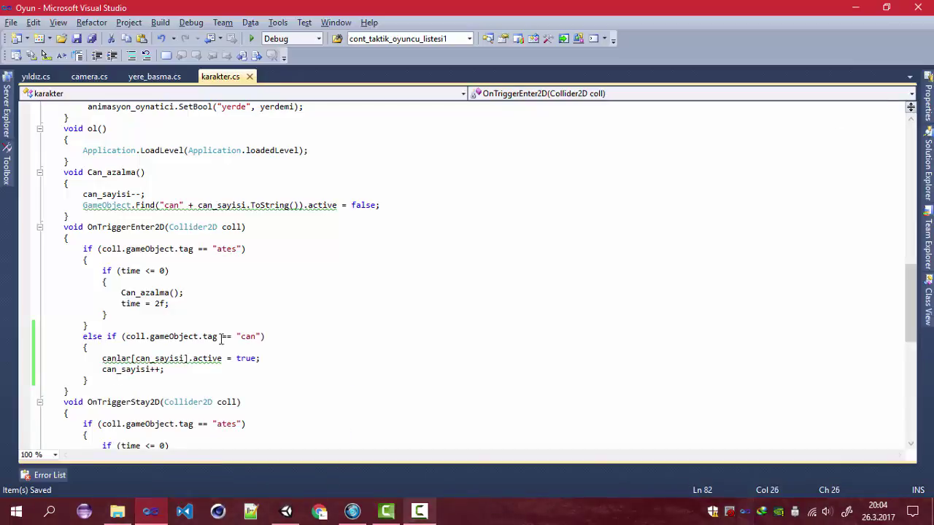
Step: Play-test the level: lose a life, then jump to the heart to restore three lives
{"action": "left_click", "coordinate": [293, 511]}
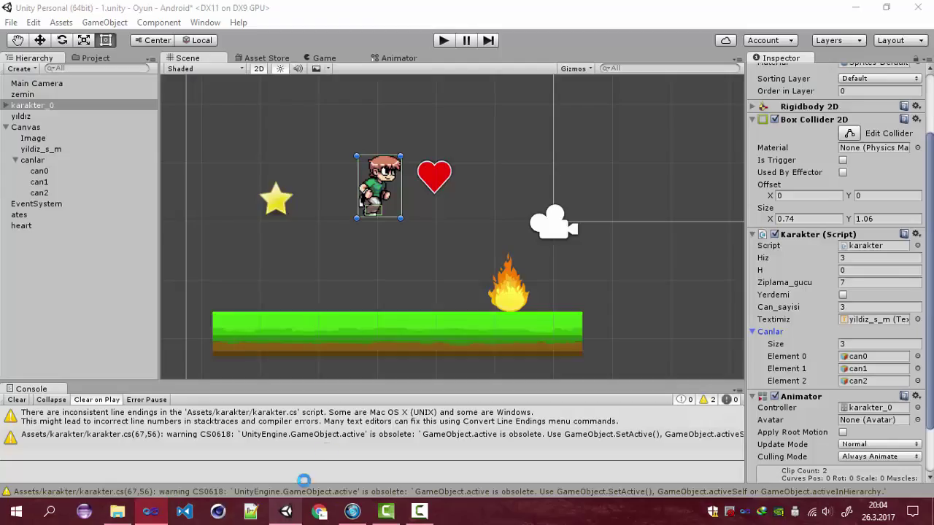
{"action": "left_click", "coordinate": [449, 42]}
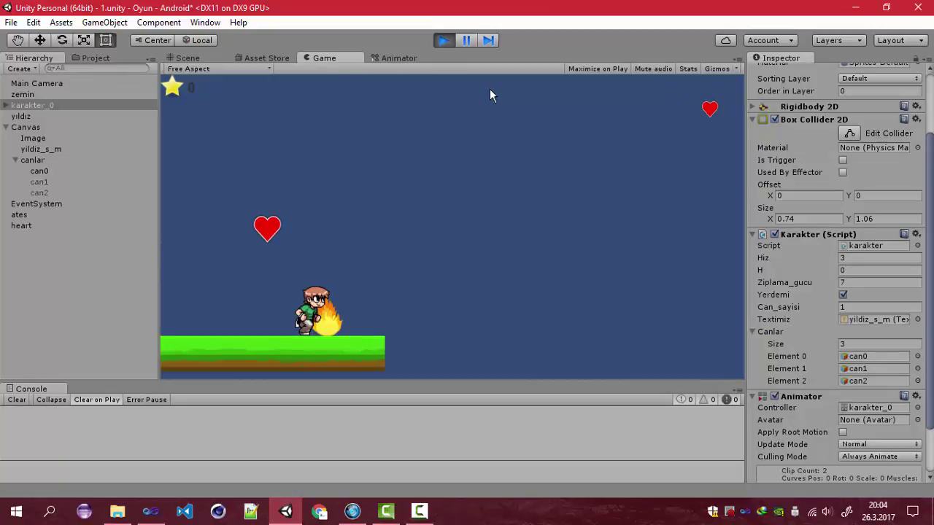
{"action": "key", "text": "space"}
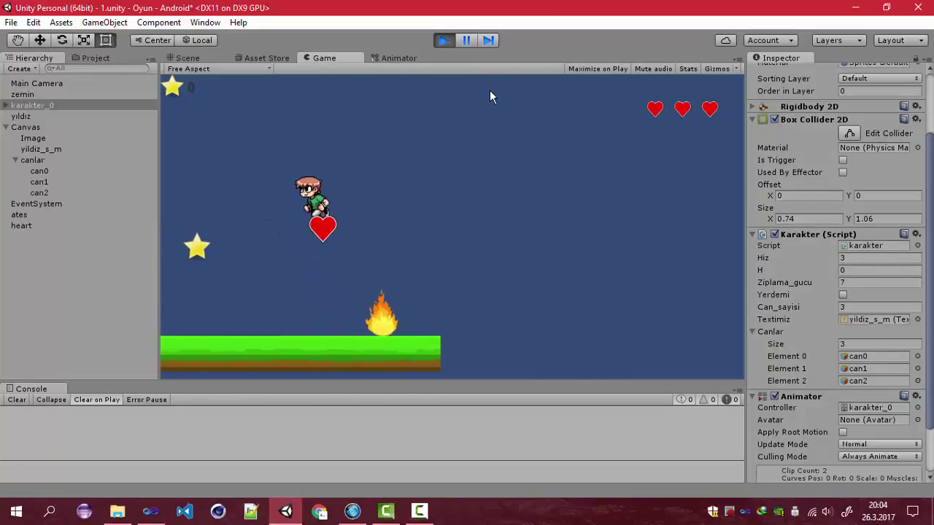
{"action": "key", "text": "ctrl+p"}
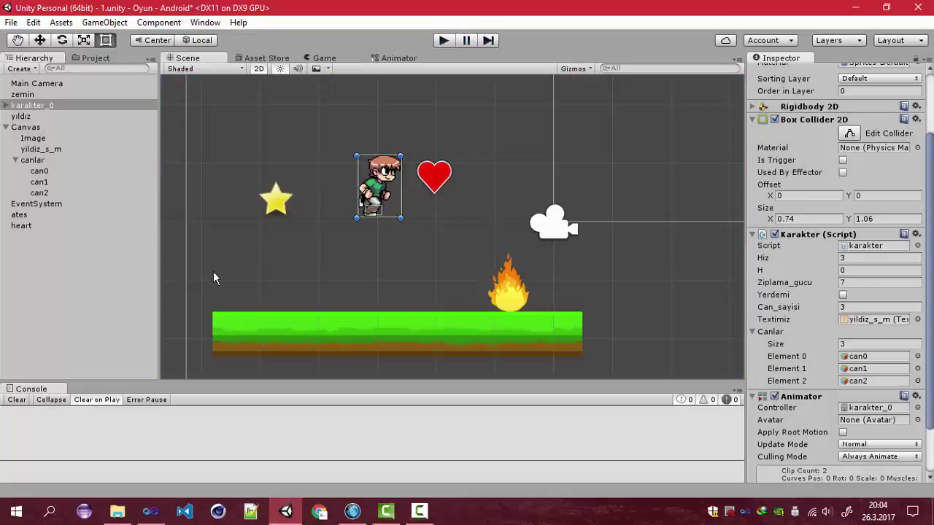
Step: Add GameObject.Destroy(coll.gameObject); after can_sayisi++ in the heart branch of karakter.cs
{"action": "left_click", "coordinate": [150, 511]}
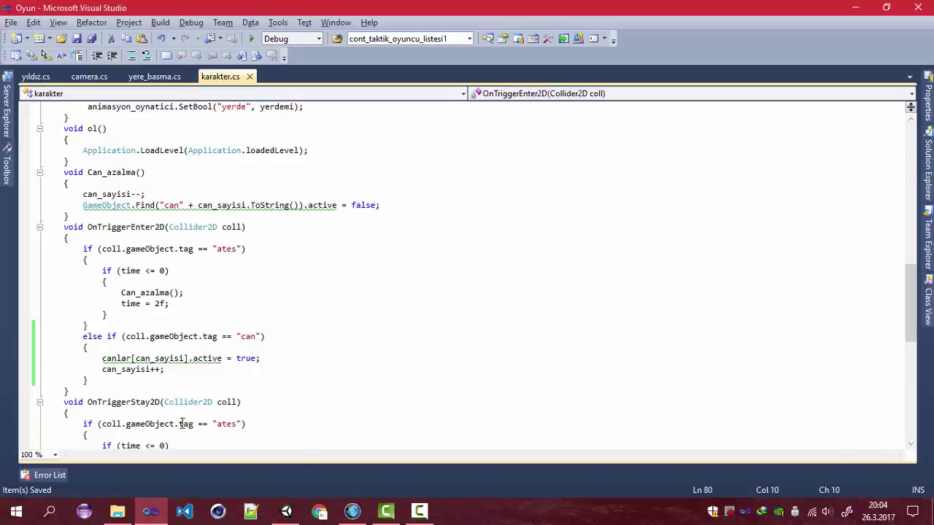
{"action": "key", "text": "Return"}
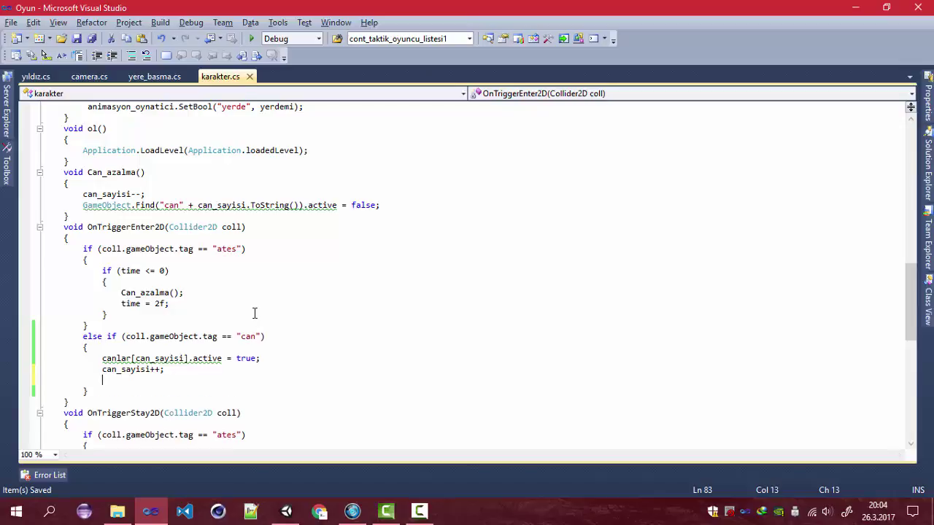
{"action": "type", "text": "ga"}
{"action": "left_click", "coordinate": [184, 368]}
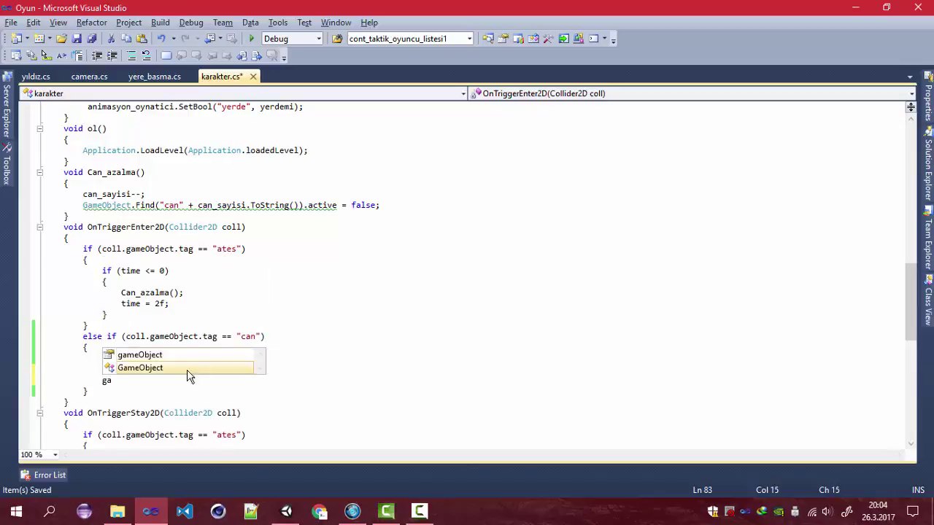
{"action": "type", "text": "."}
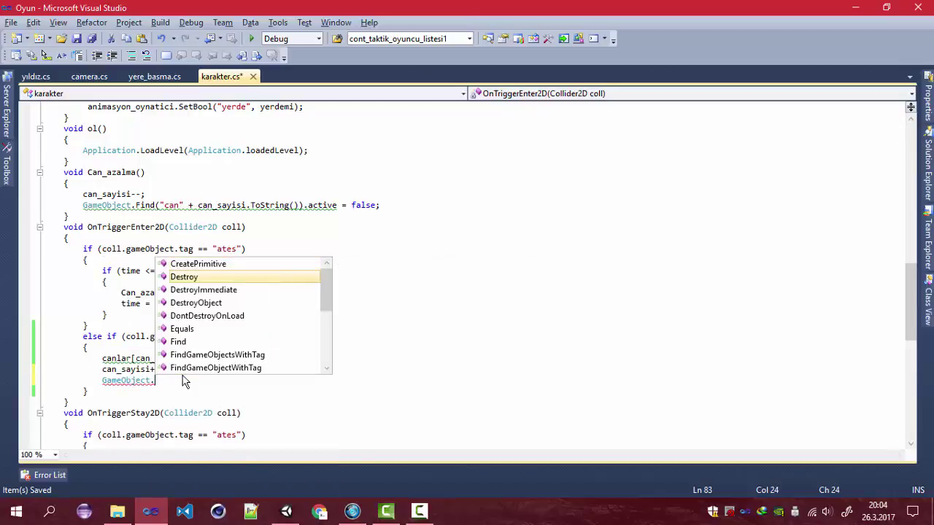
{"action": "type", "text": "Destroy(col"}
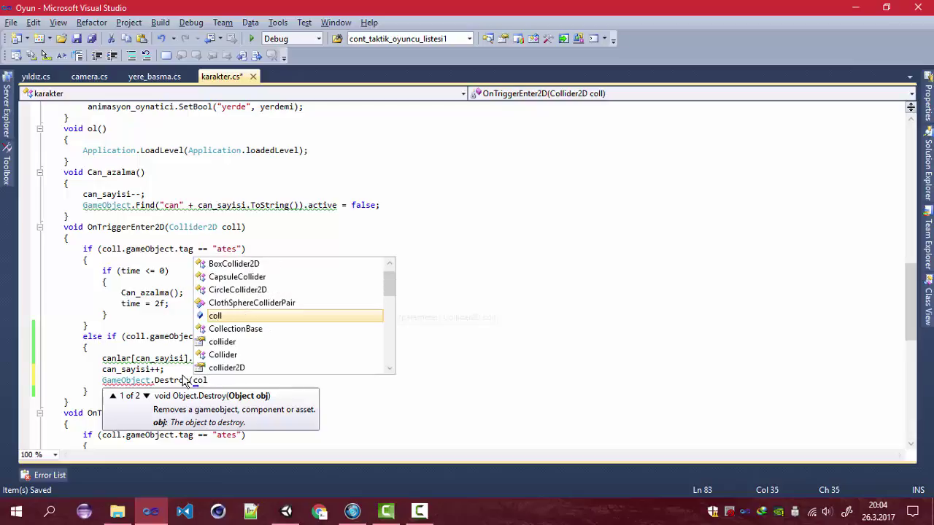
{"action": "type", "text": "l.g"}
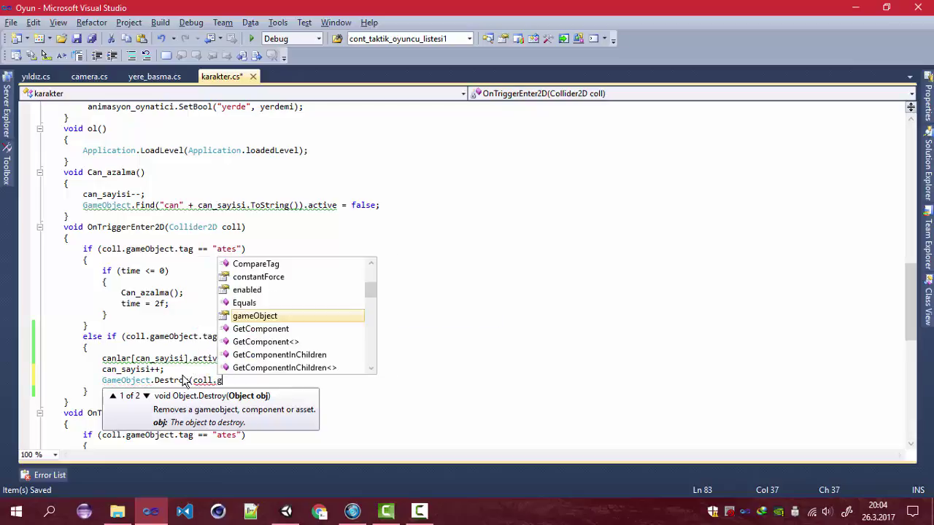
{"action": "type", "text": "ameObject);"}
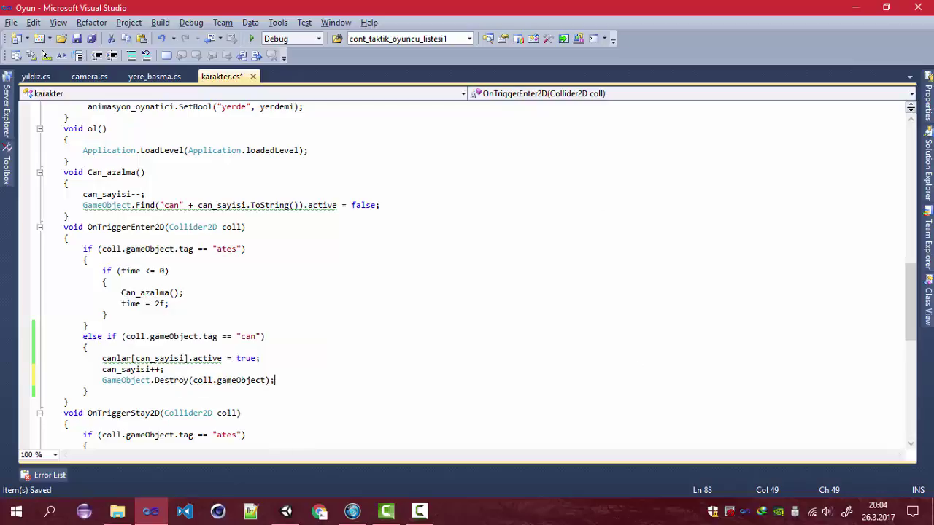
Step: Save karakter.cs and return to Unity
{"action": "key", "text": "Down"}
{"action": "key", "text": "Down"}
{"action": "key", "text": "ctrl+s"}
{"action": "left_click", "coordinate": [287, 510]}
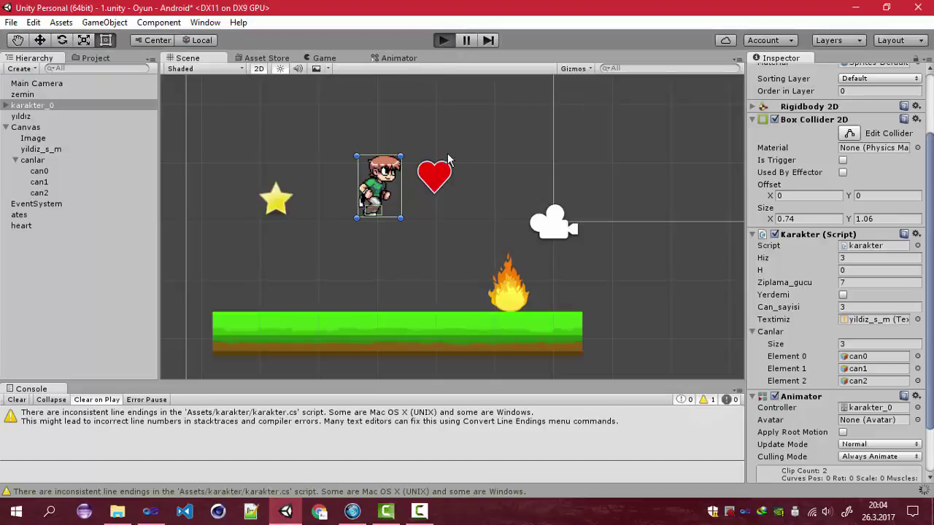
Step: Play-test the level, walking left and jumping into the heart pickup
{"action": "key", "text": "ctrl+p"}
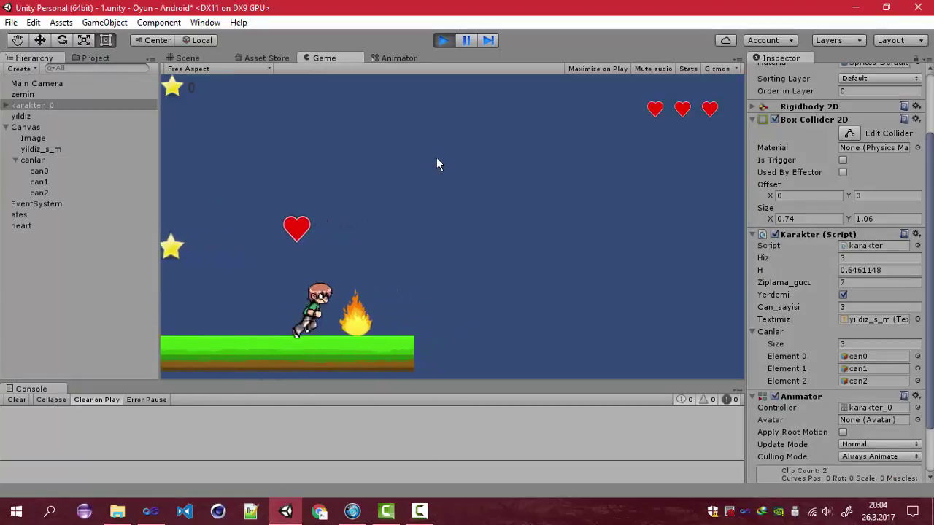
{"action": "key", "text": "Left"}
{"action": "key", "text": "space"}
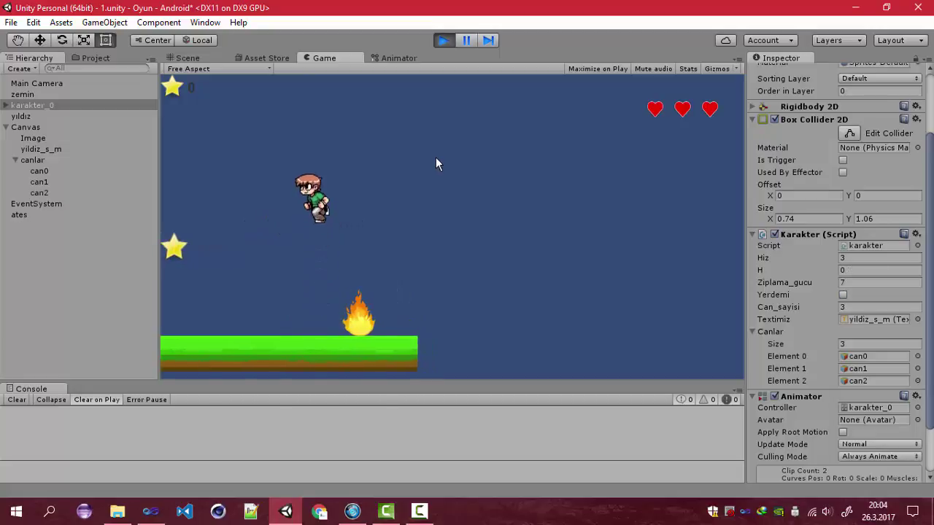
{"action": "left_click", "coordinate": [437, 39]}
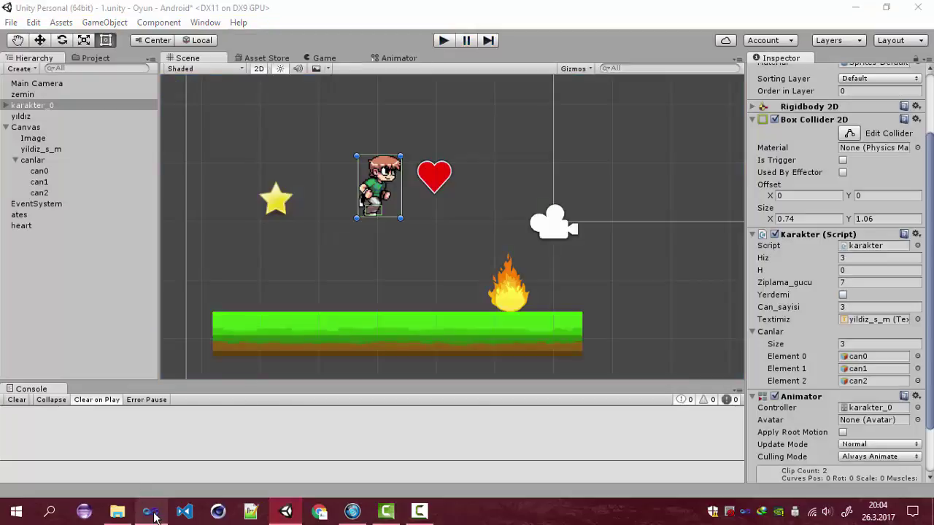
Step: Review the OnTriggerEnter2D handler code in karakter.cs
{"action": "left_click", "coordinate": [151, 511]}
{"action": "left_click", "coordinate": [174, 316]}
{"action": "scroll", "coordinate": [167, 343], "scroll_direction": "up", "scroll_amount": 5}
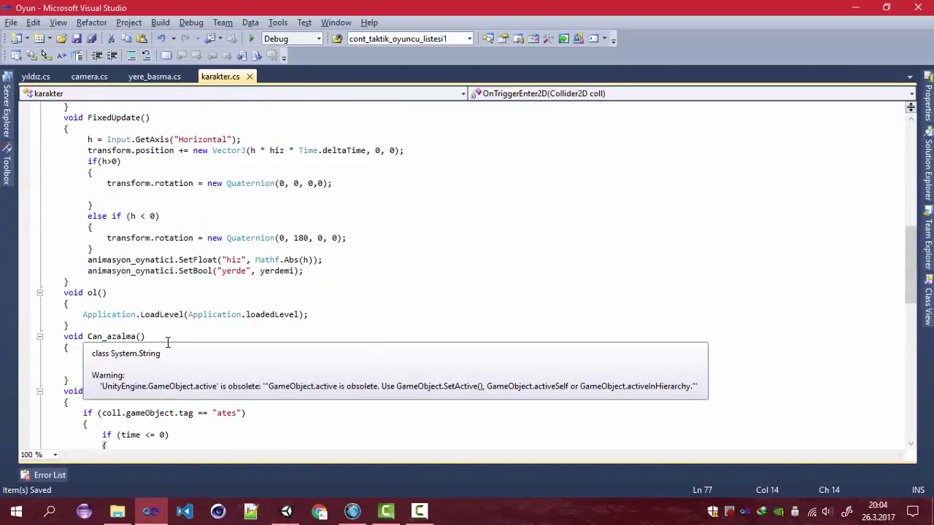
{"action": "scroll", "coordinate": [168, 342], "scroll_direction": "up", "scroll_amount": 4}
Step: Play-test again, running left into the heart to reproduce the IndexOutOfRangeException
{"action": "left_click", "coordinate": [286, 511]}
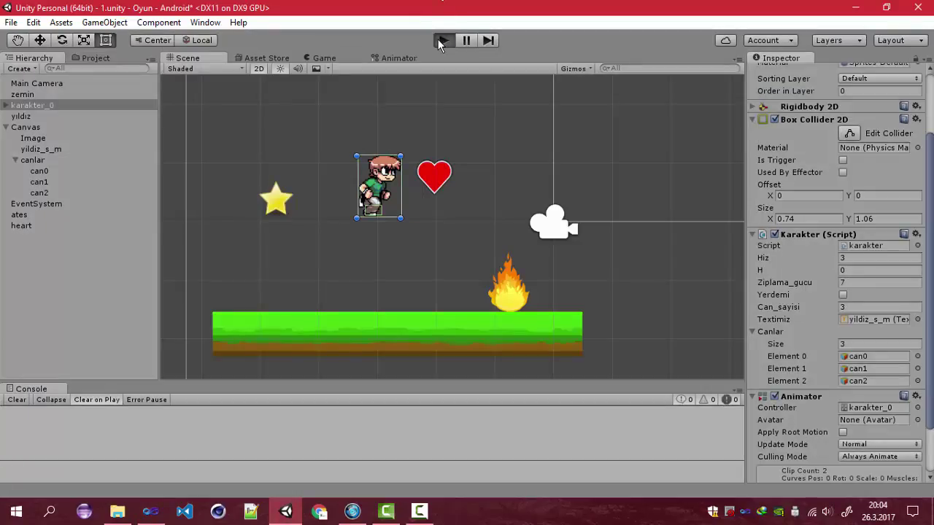
{"action": "left_click", "coordinate": [442, 41]}
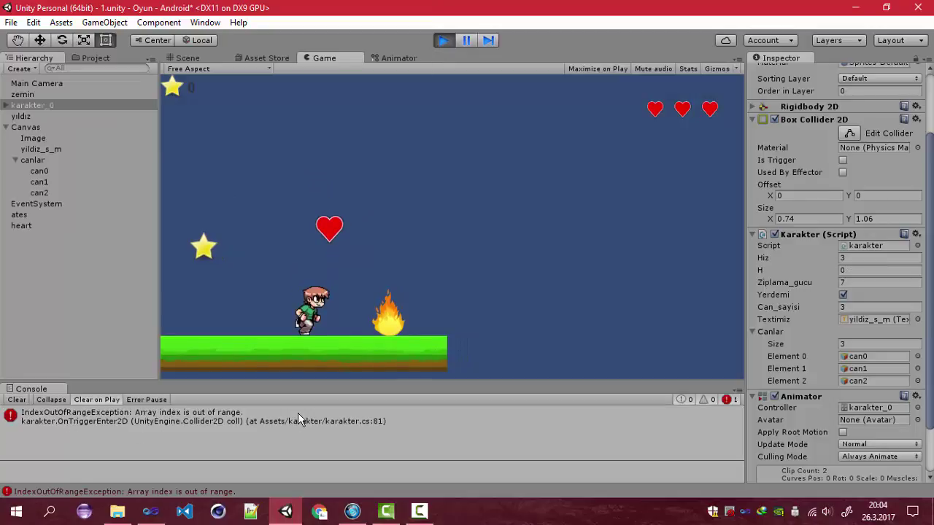
{"action": "key", "text": "Left"}
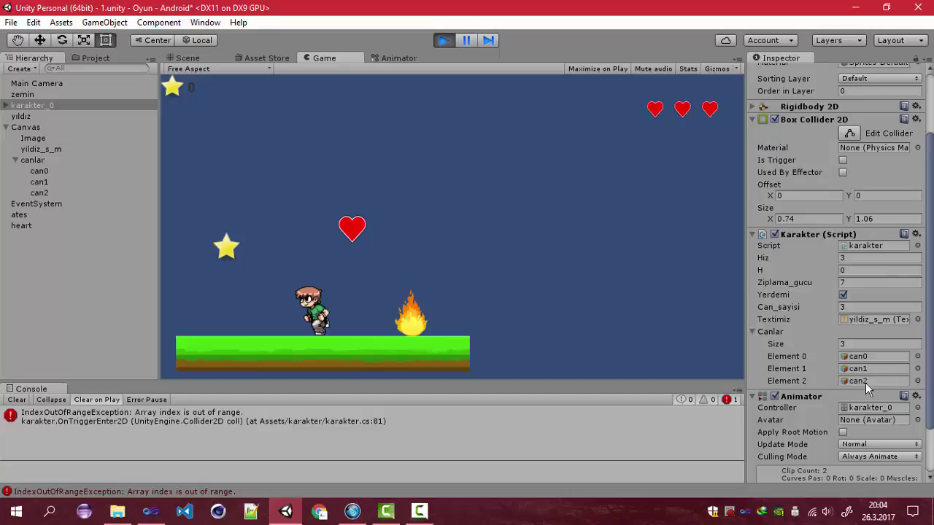
{"action": "left_click", "coordinate": [442, 40]}
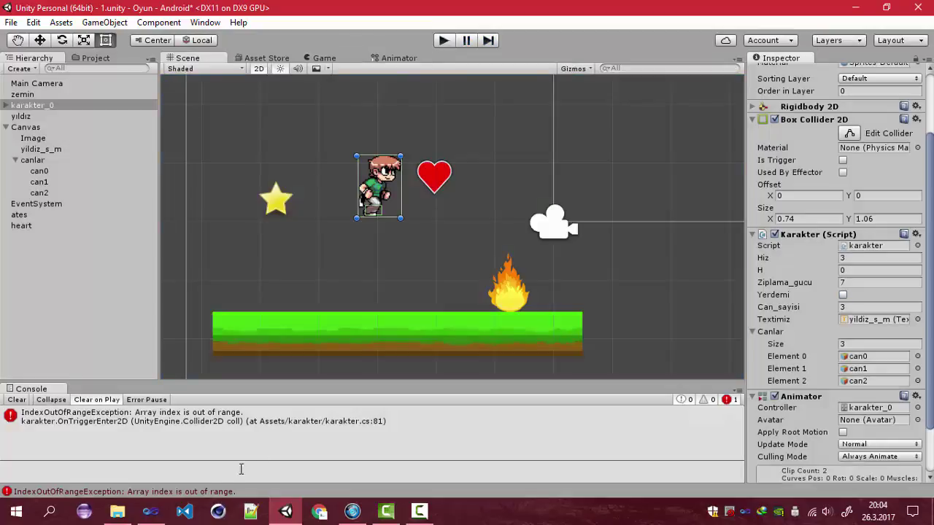
Step: Declare public int max_Can; under yildiz_sayisi in karakter.cs
{"action": "left_click", "coordinate": [150, 511]}
{"action": "scroll", "coordinate": [272, 339], "scroll_direction": "up", "scroll_amount": 10}
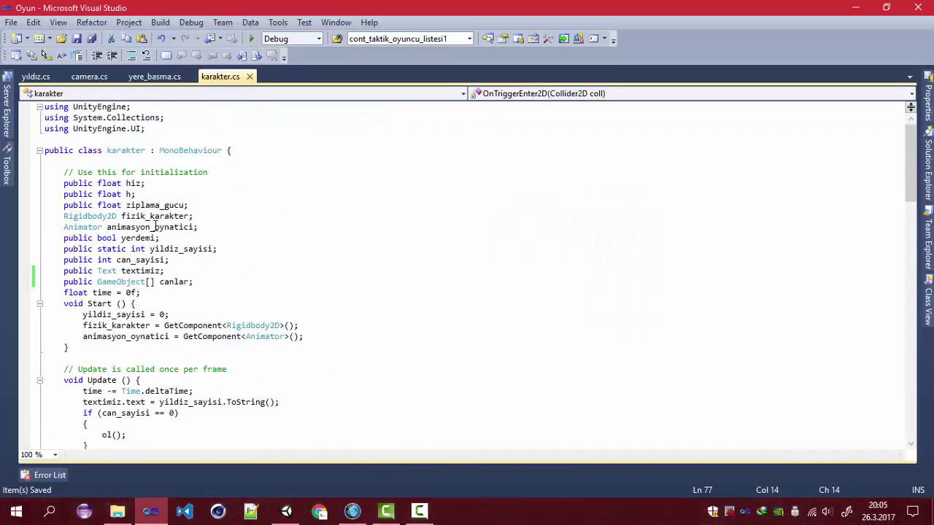
{"action": "left_click", "coordinate": [217, 249]}
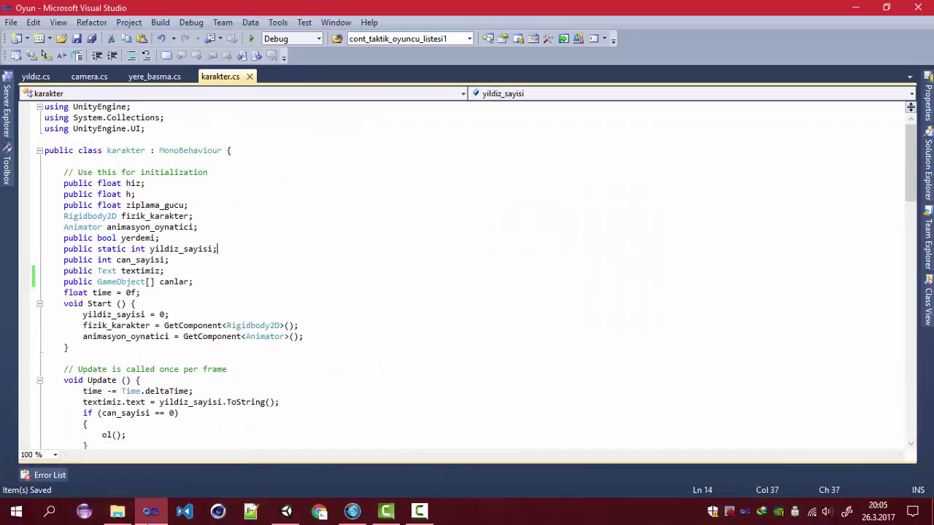
{"action": "key", "text": "Return"}
{"action": "type", "text": "public "}
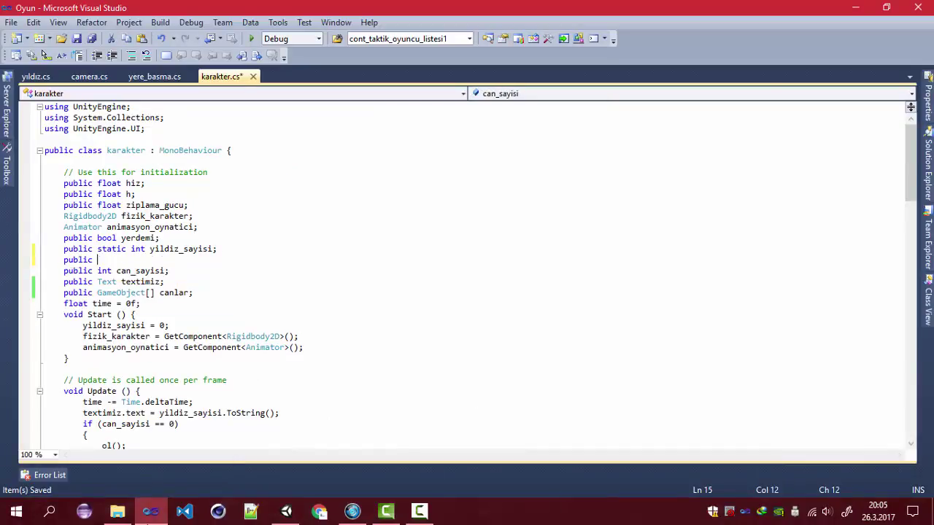
{"action": "type", "text": "int max_Can;"}
{"action": "mouse_move", "coordinate": [150, 510]}
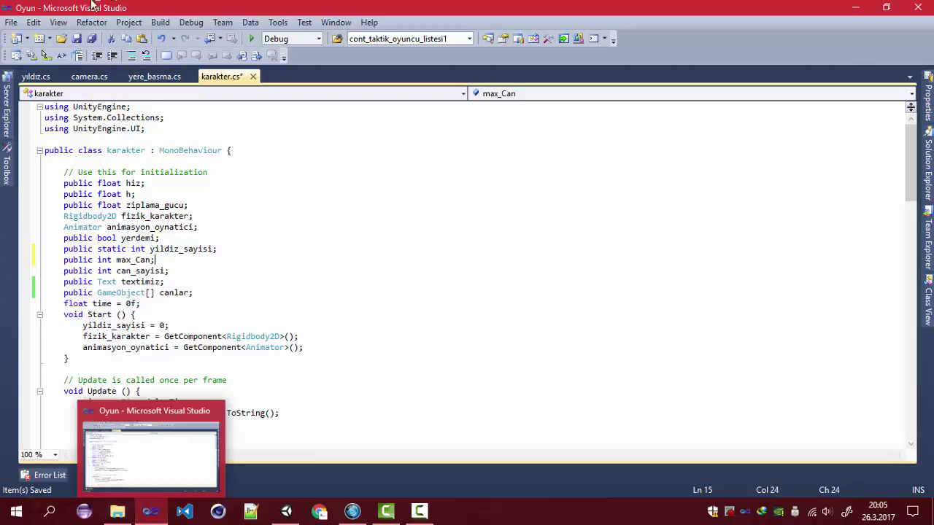
{"action": "left_click", "coordinate": [97, 380]}
{"action": "left_click", "coordinate": [154, 216]}
Step: Wrap the 'can' tag block in if (can_sayisi < max_Can) { … } and save the script
{"action": "scroll", "coordinate": [219, 241], "scroll_direction": "down", "scroll_amount": 6}
{"action": "scroll", "coordinate": [234, 255], "scroll_direction": "down", "scroll_amount": 5}
{"action": "scroll", "coordinate": [240, 263], "scroll_direction": "down", "scroll_amount": 2}
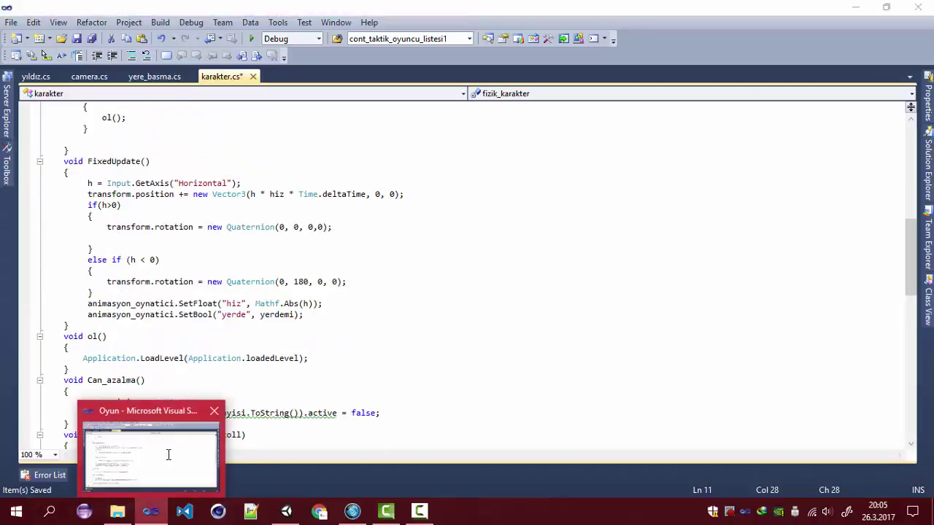
{"action": "scroll", "coordinate": [206, 324], "scroll_direction": "down", "scroll_amount": 2}
{"action": "scroll", "coordinate": [205, 324], "scroll_direction": "down", "scroll_amount": 1}
{"action": "scroll", "coordinate": [205, 324], "scroll_direction": "down", "scroll_amount": 3}
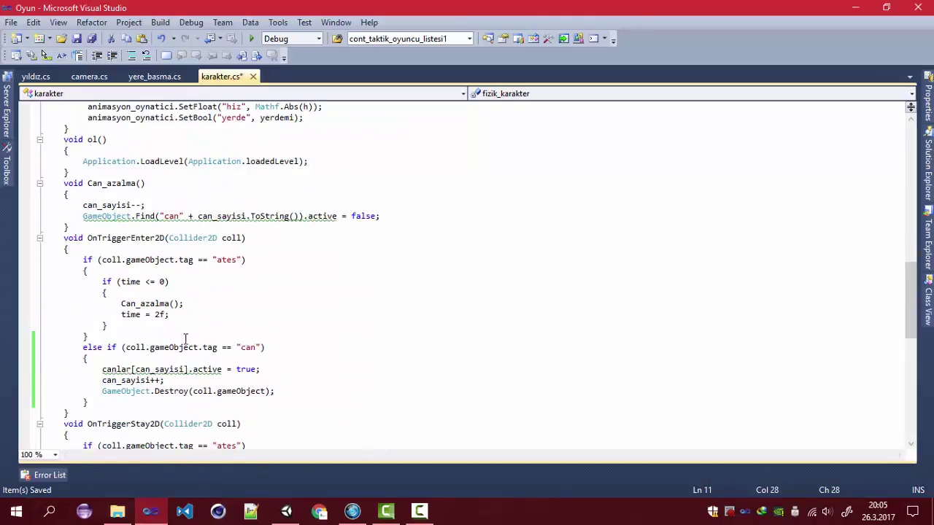
{"action": "scroll", "coordinate": [235, 327], "scroll_direction": "down", "scroll_amount": 2}
{"action": "scroll", "coordinate": [232, 317], "scroll_direction": "down", "scroll_amount": 2}
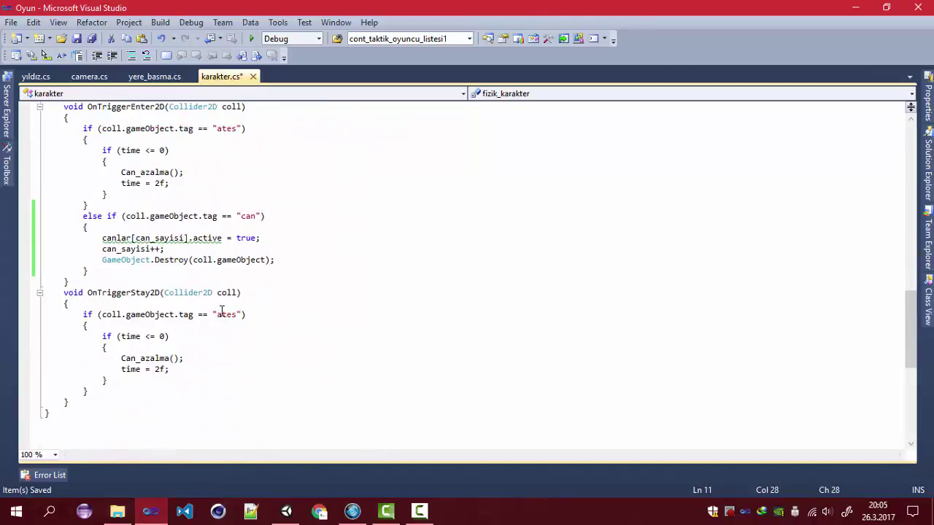
{"action": "scroll", "coordinate": [227, 303], "scroll_direction": "up", "scroll_amount": 2}
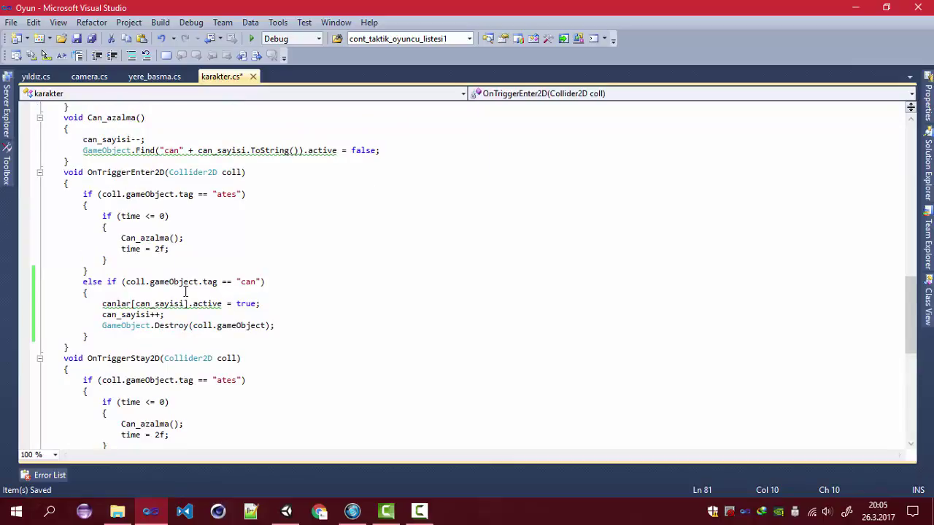
{"action": "key", "text": "Return"}
{"action": "type", "text": "if(ca"}
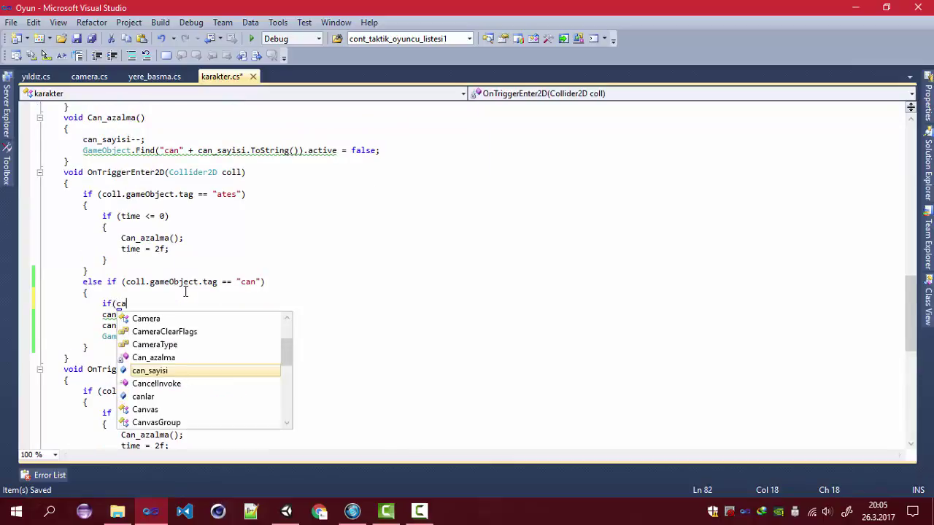
{"action": "type", "text": "<max"}
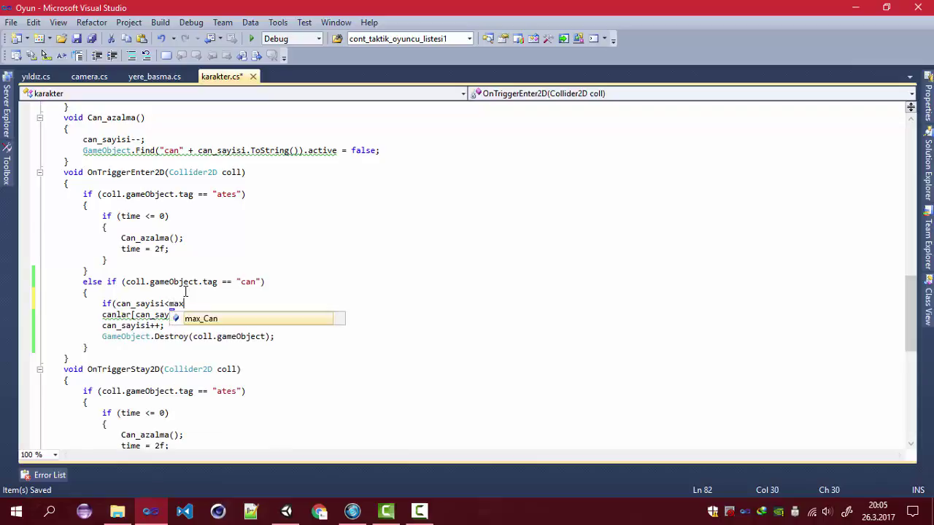
{"action": "key", "text": "Tab"}
{"action": "key", "text": "Return"}
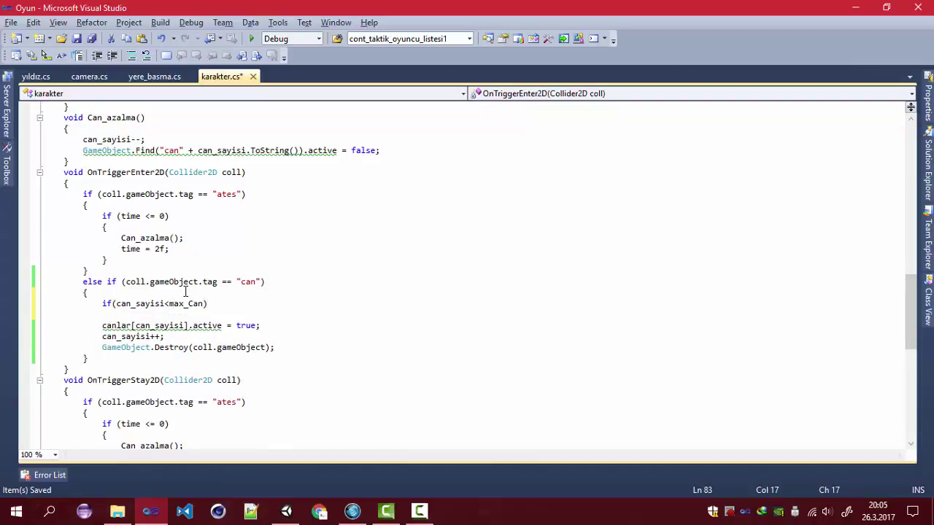
{"action": "key", "text": "Down"}
{"action": "key", "text": "Down"}
{"action": "key", "text": "Down"}
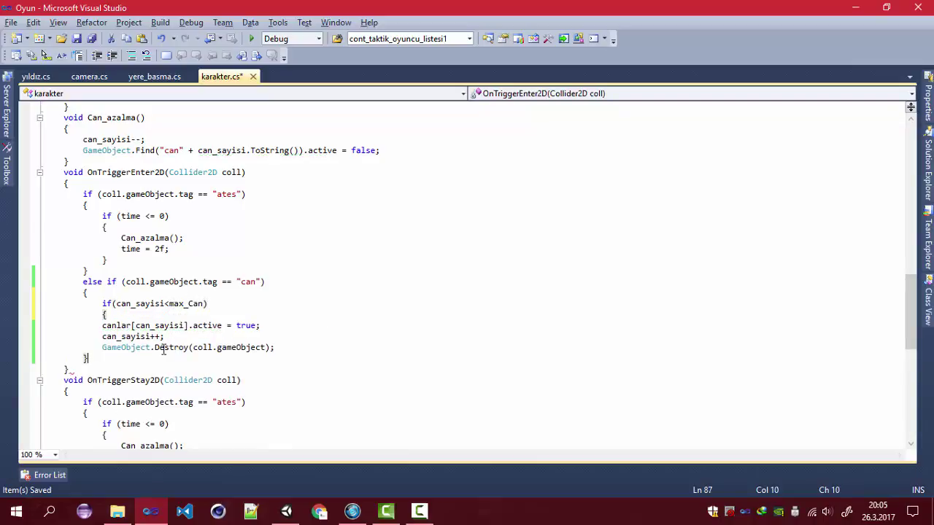
{"action": "key", "text": "Return"}
{"action": "type", "text": "}"}
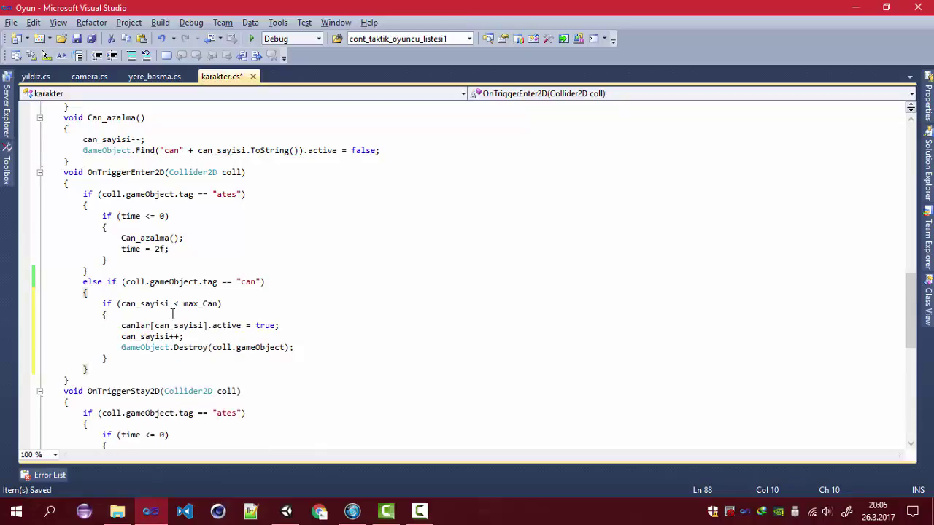
{"action": "key", "text": "ctrl+s"}
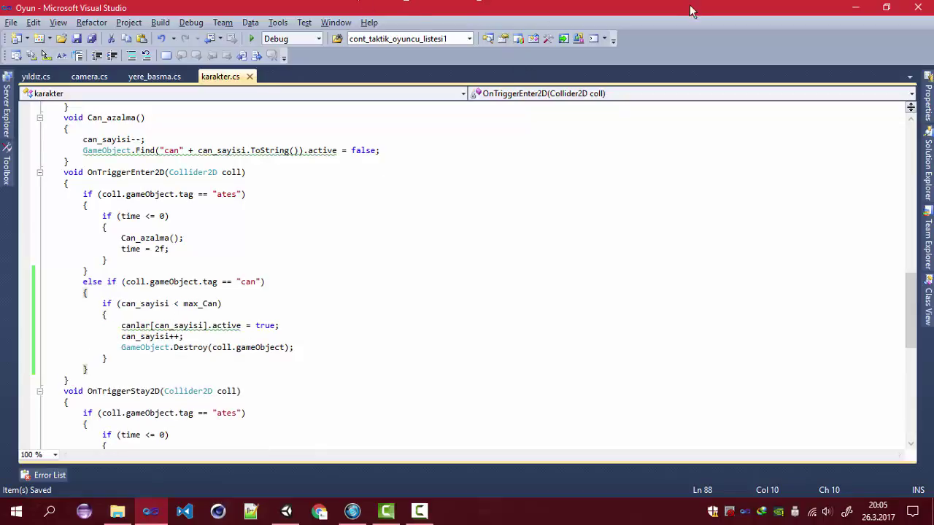
Step: Check the new Max_Can field on karakter_0 in the Inspector, then deselect the character
{"action": "left_click", "coordinate": [285, 511]}
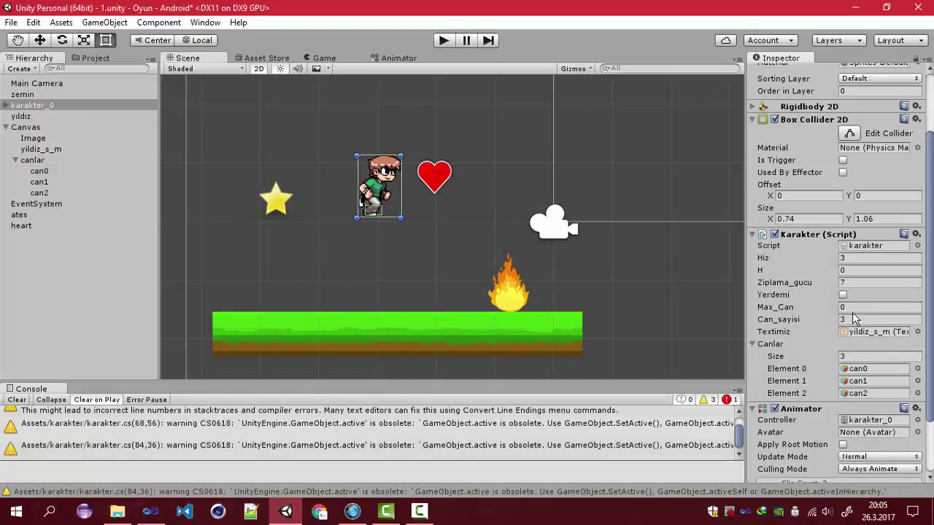
{"action": "left_click", "coordinate": [859, 307]}
{"action": "left_click", "coordinate": [667, 232]}
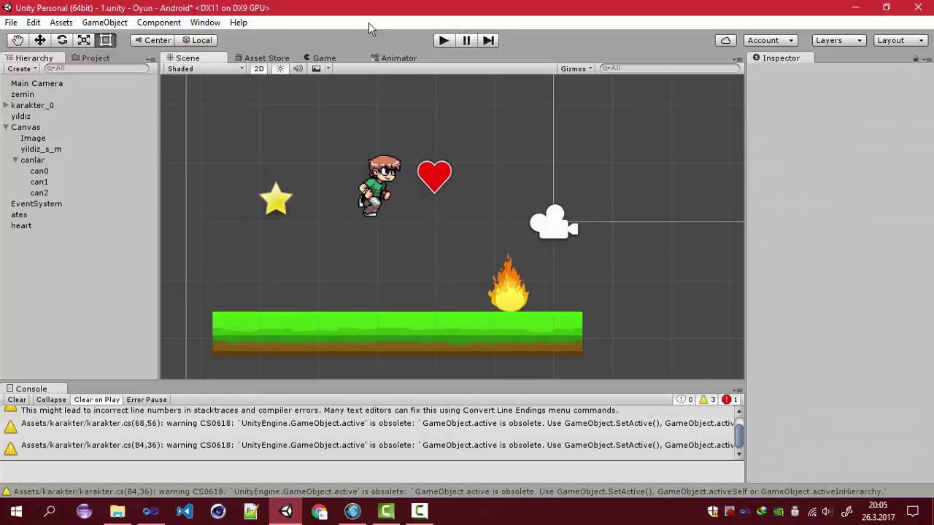
Step: Play-test by running into the fire and jumping to collect the heart
{"action": "left_click", "coordinate": [442, 42]}
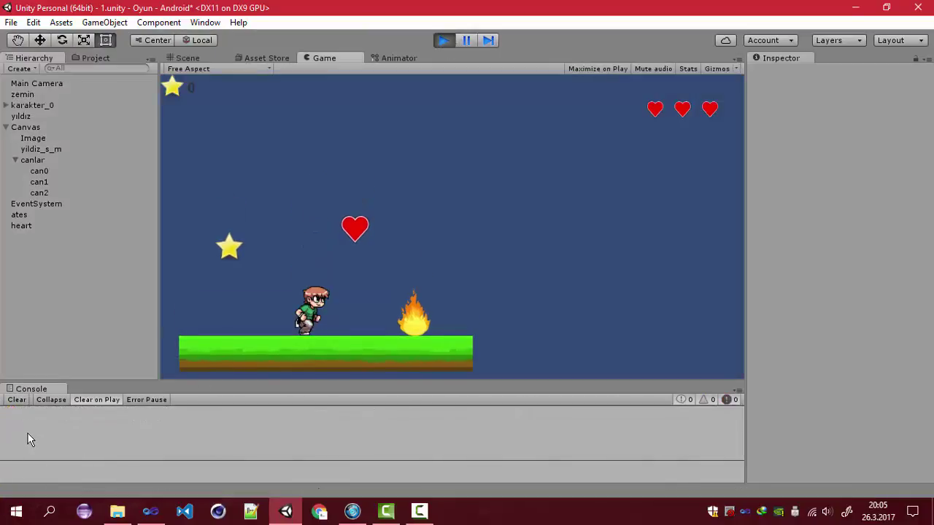
{"action": "key", "text": "Right"}
{"action": "key", "text": "space"}
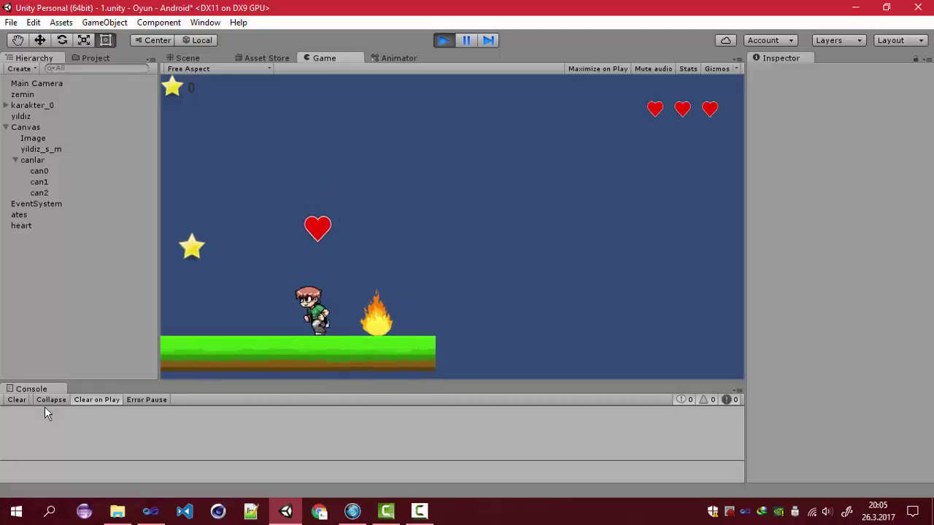
{"action": "key", "text": "Left"}
{"action": "key", "text": "Right"}
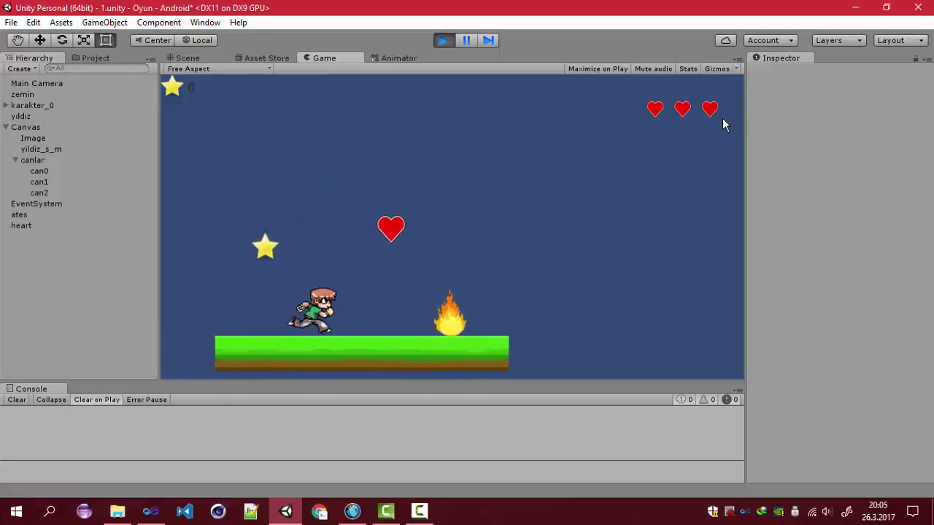
{"action": "key", "text": "Left"}
{"action": "key", "text": "Right"}
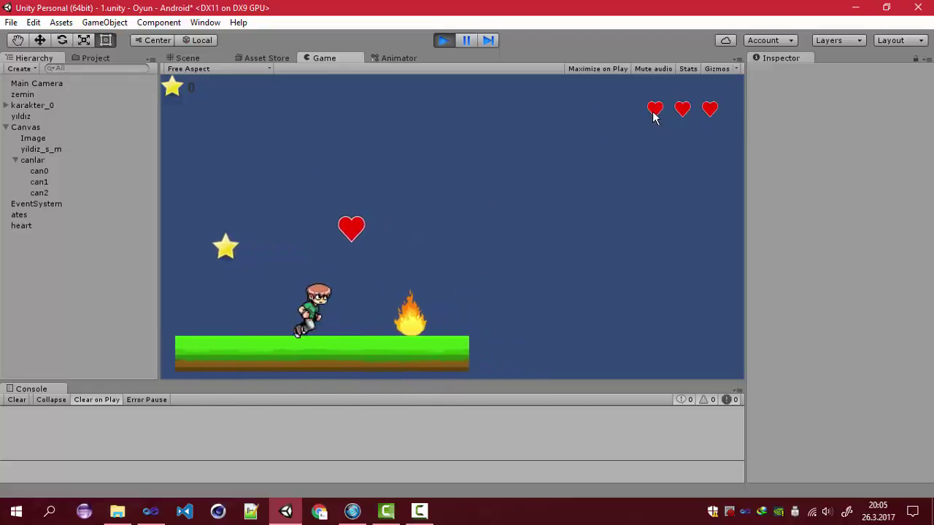
{"action": "key", "text": "space"}
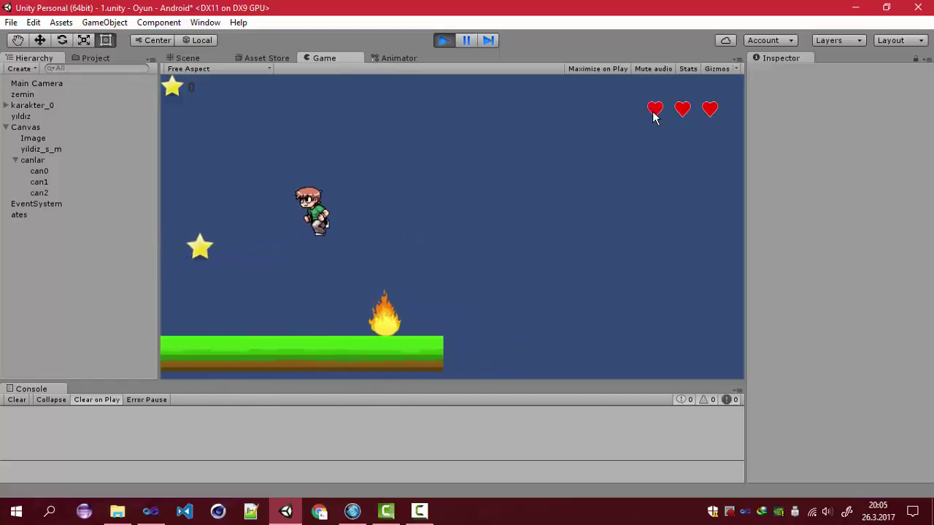
{"action": "key", "text": "Left"}
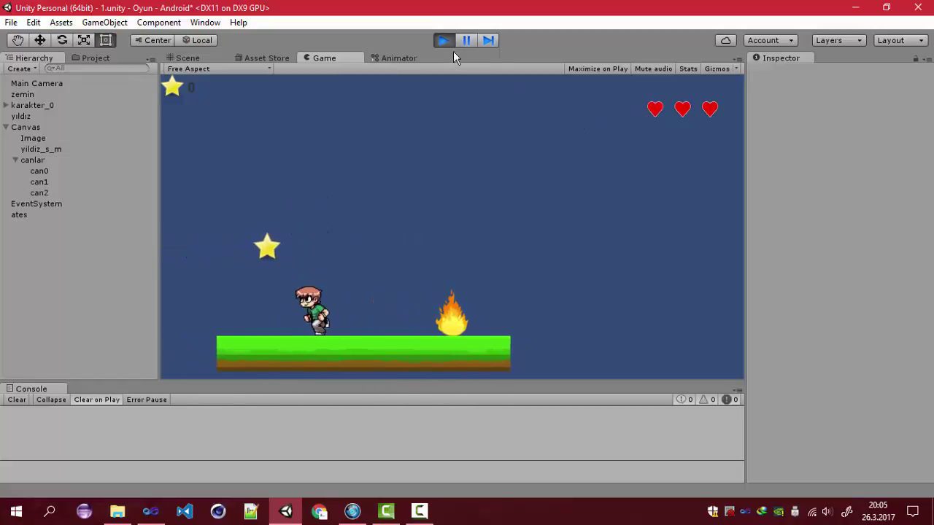
{"action": "left_click", "coordinate": [445, 43]}
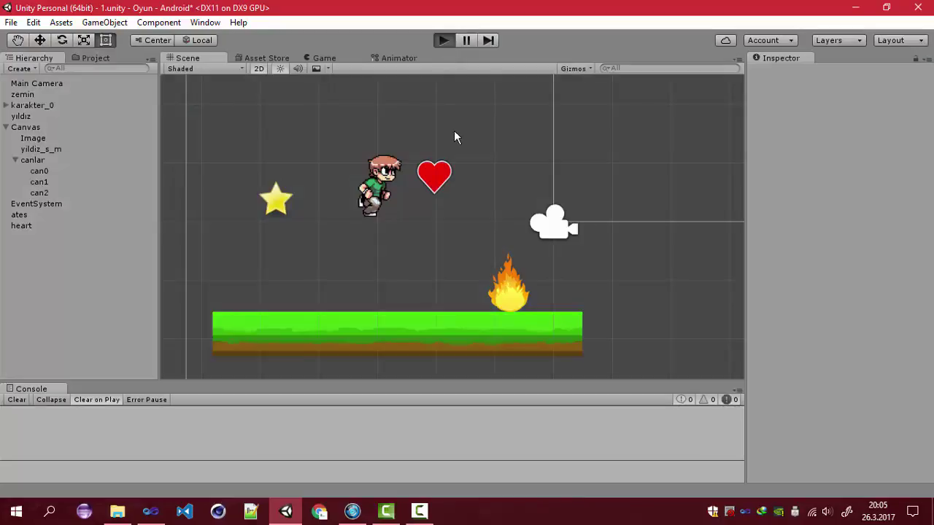
Step: Play-test once more, losing a life in the fire and grabbing the heart without errors
{"action": "key", "text": "ctrl+p"}
{"action": "key", "text": "Right"}
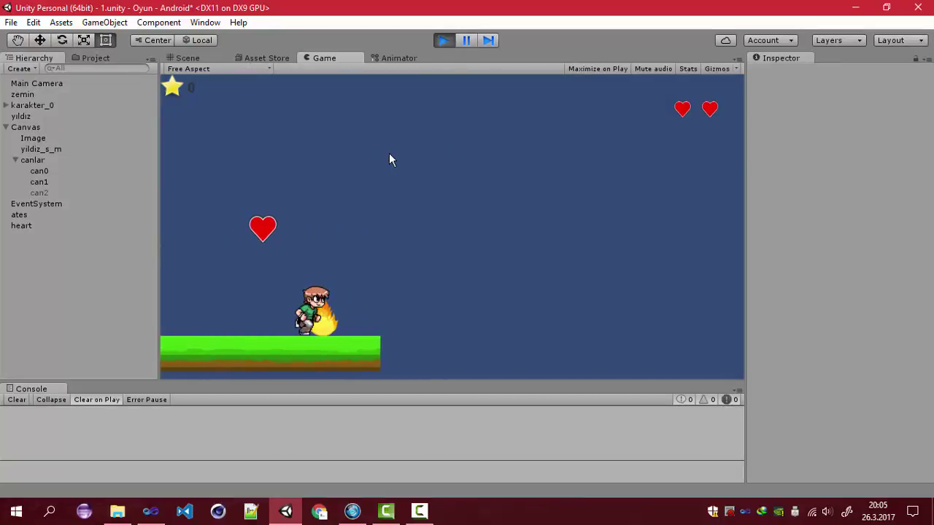
{"action": "key", "text": "Left"}
{"action": "key", "text": "space"}
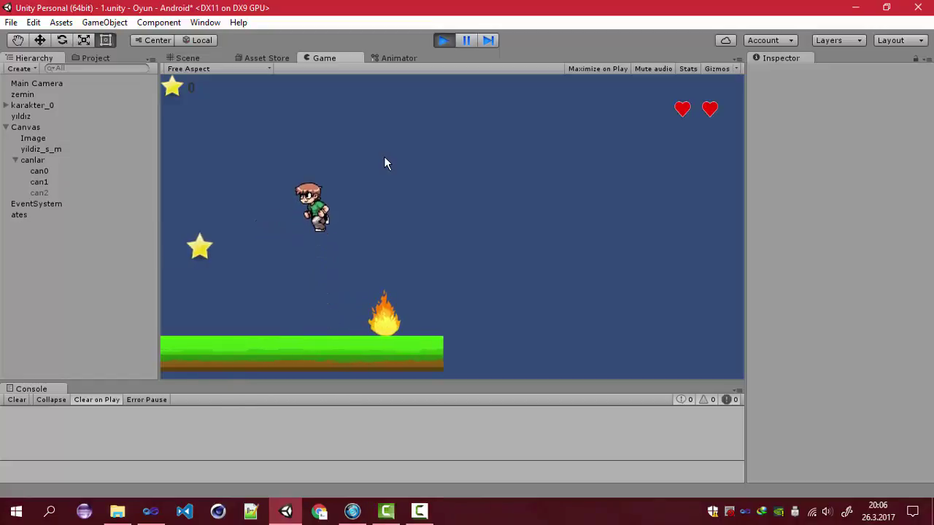
{"action": "key", "text": "Left"}
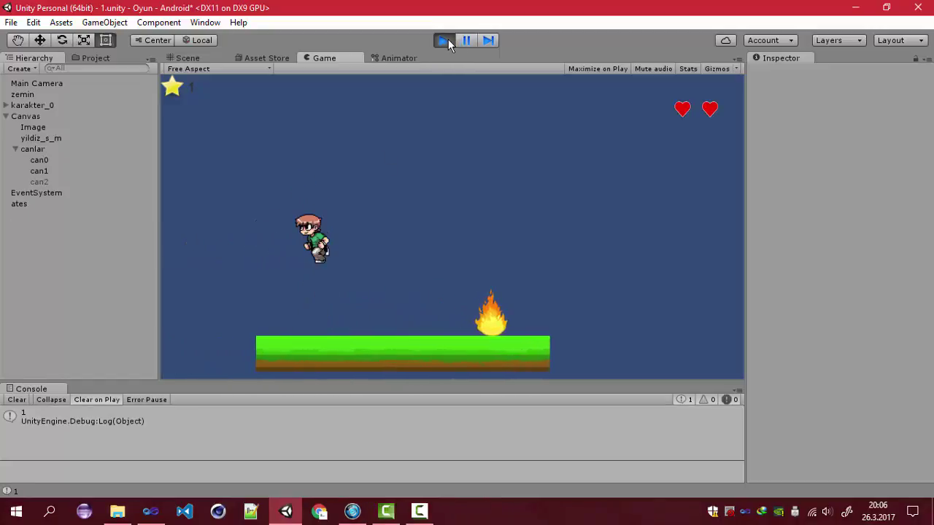
{"action": "left_click", "coordinate": [444, 40]}
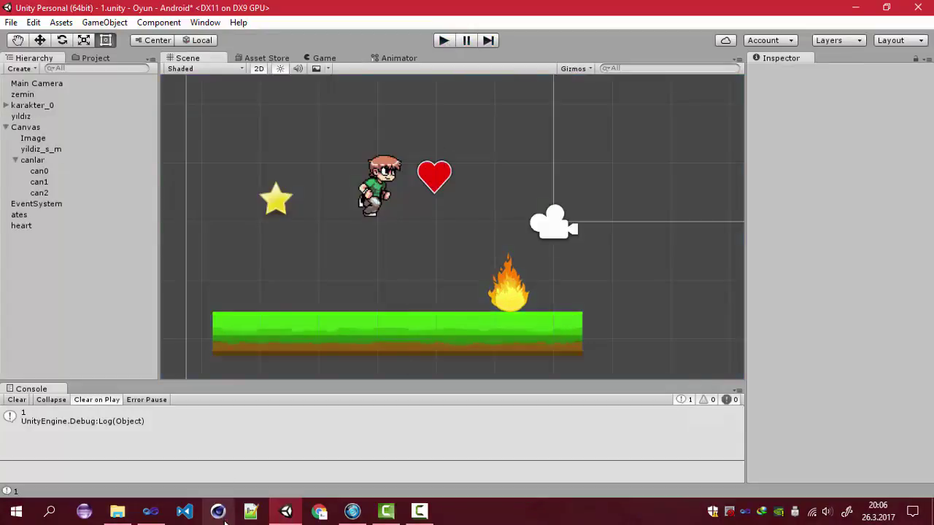
{"action": "left_click_drag", "start_coordinate": [474, 143], "coordinate": [412, 223]}
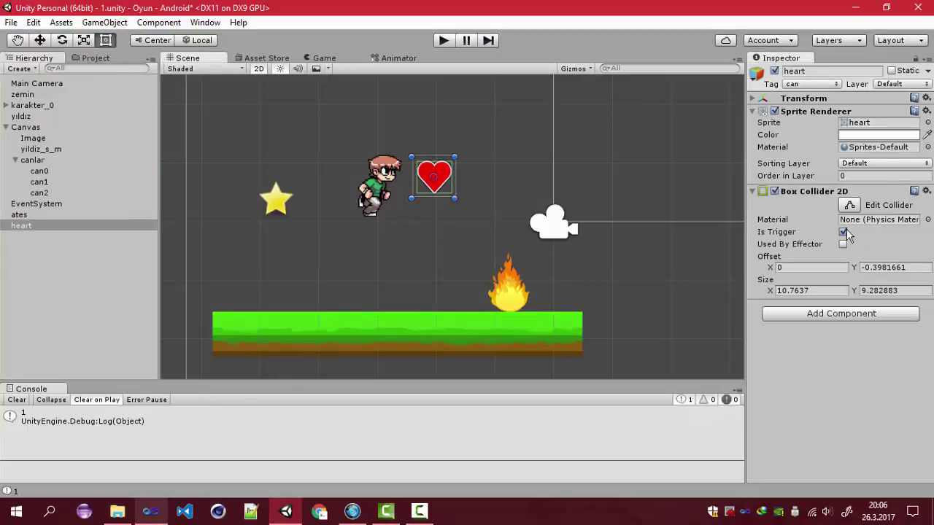
{"action": "left_click", "coordinate": [515, 136]}
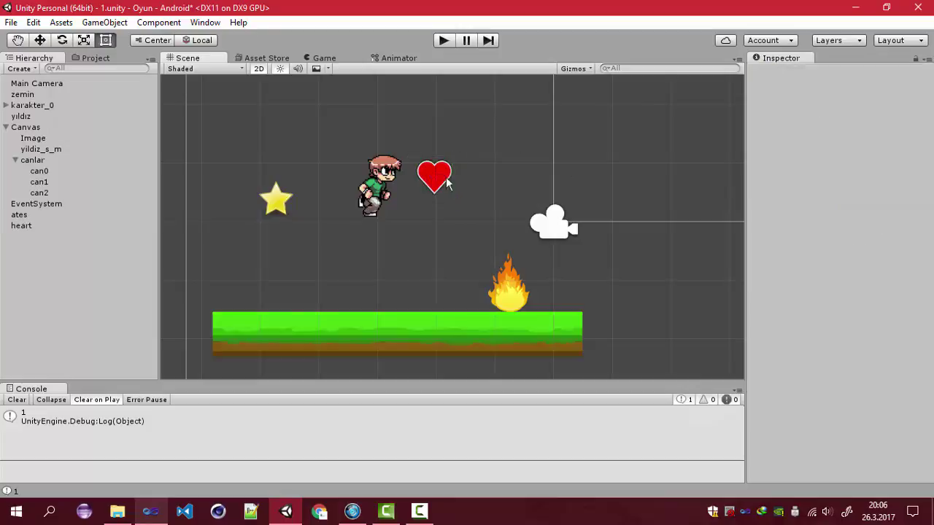
{"action": "left_click", "coordinate": [425, 187]}
{"action": "left_click", "coordinate": [392, 241]}
{"action": "left_click", "coordinate": [150, 510]}
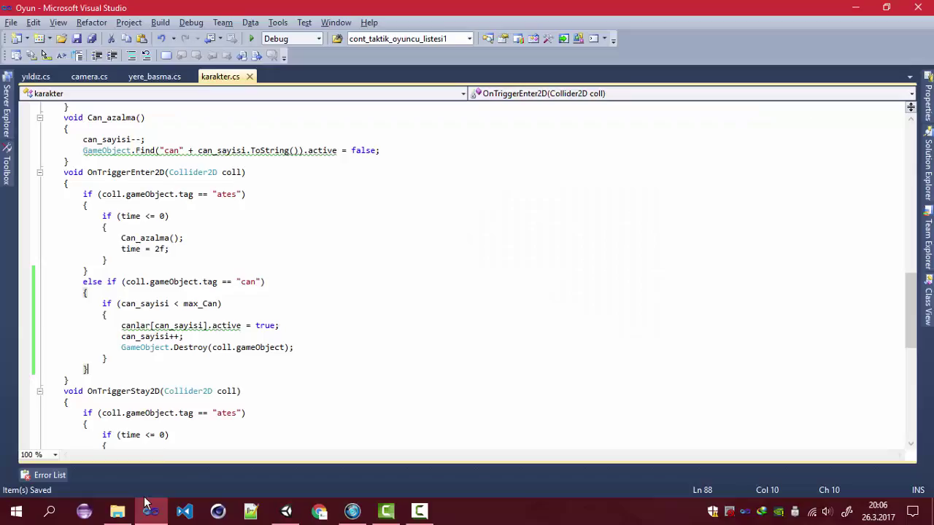
{"action": "scroll", "coordinate": [267, 283], "scroll_direction": "up", "scroll_amount": 10}
{"action": "scroll", "coordinate": [267, 283], "scroll_direction": "up", "scroll_amount": 10}
{"action": "scroll", "coordinate": [267, 283], "scroll_direction": "up", "scroll_amount": 6}
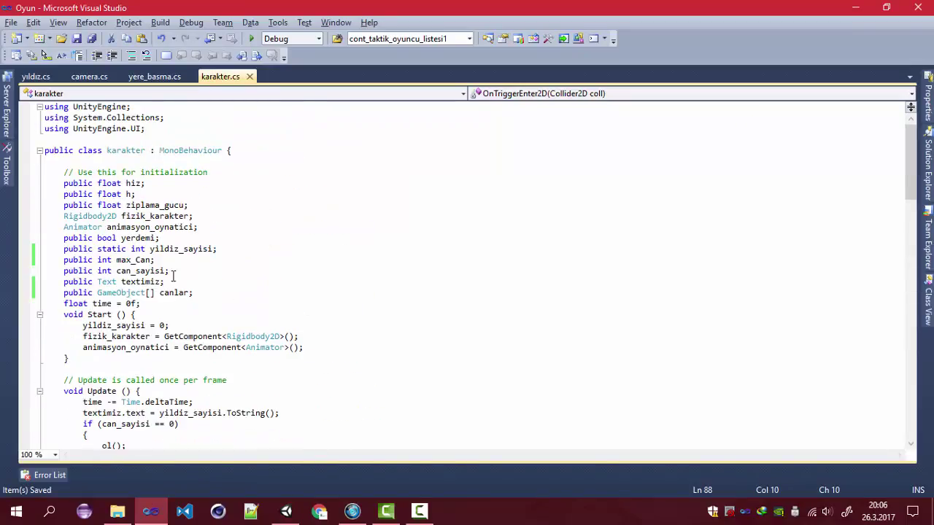
{"action": "left_click_drag", "start_coordinate": [200, 294], "coordinate": [44, 294]}
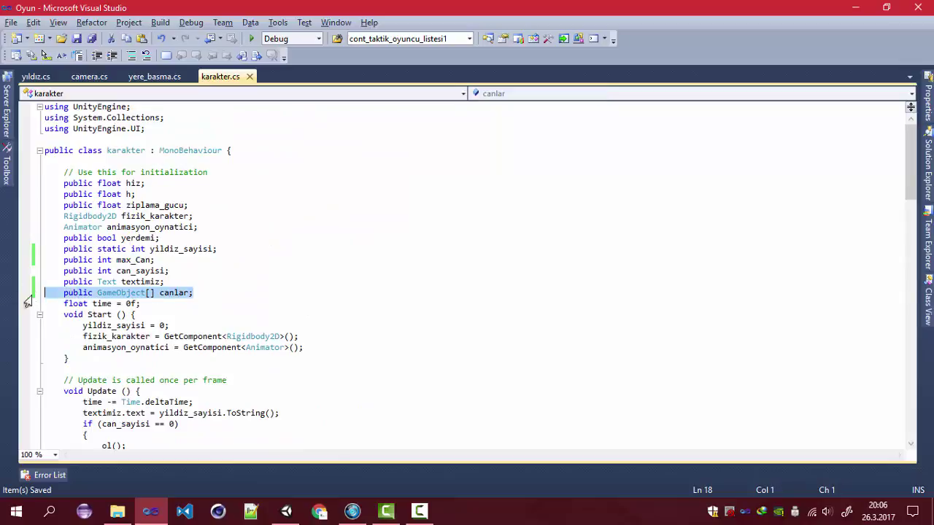
{"action": "left_click", "coordinate": [170, 270]}
{"action": "left_click", "coordinate": [295, 503]}
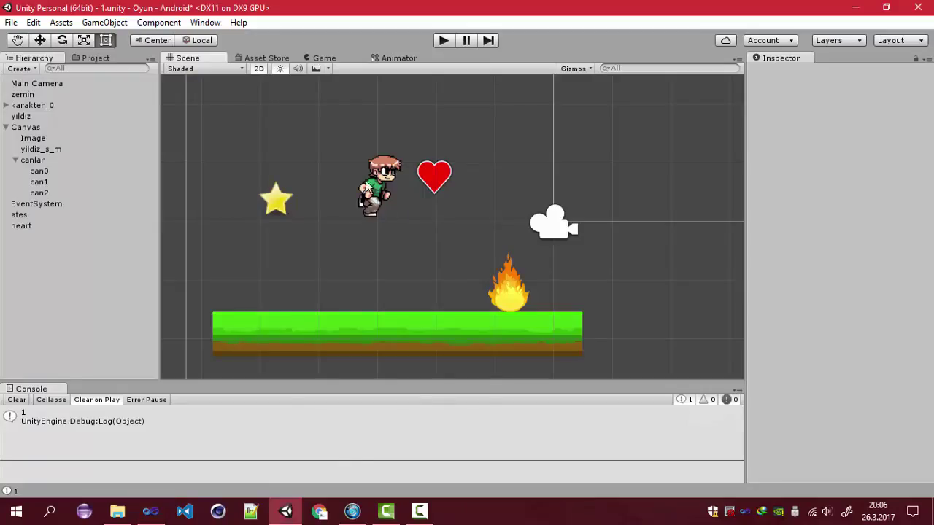
{"action": "left_click", "coordinate": [437, 177]}
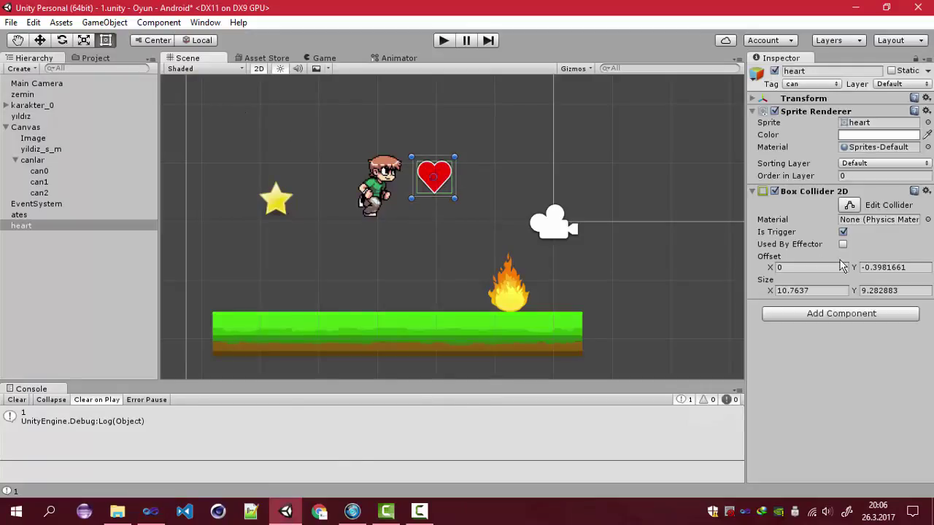
{"action": "left_click", "coordinate": [385, 187]}
{"action": "scroll", "coordinate": [844, 345], "scroll_direction": "down", "scroll_amount": 5}
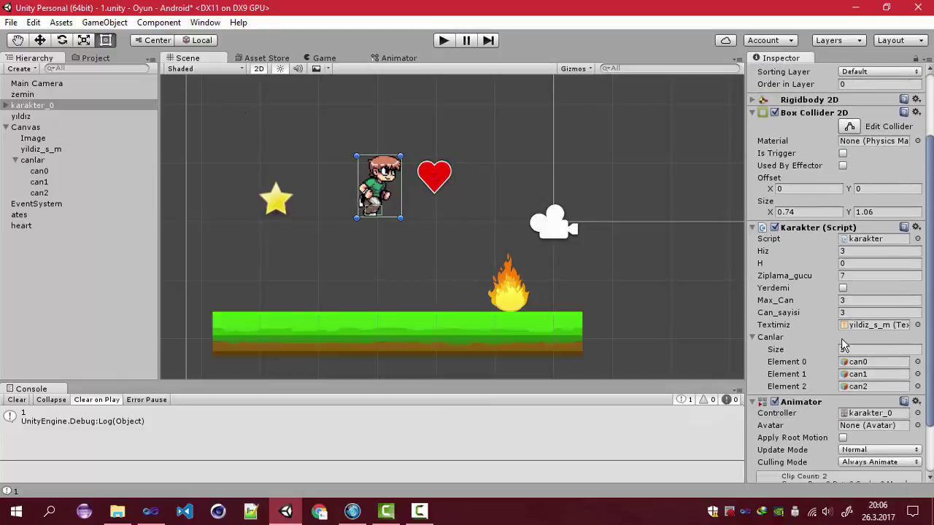
{"action": "left_click", "coordinate": [849, 350]}
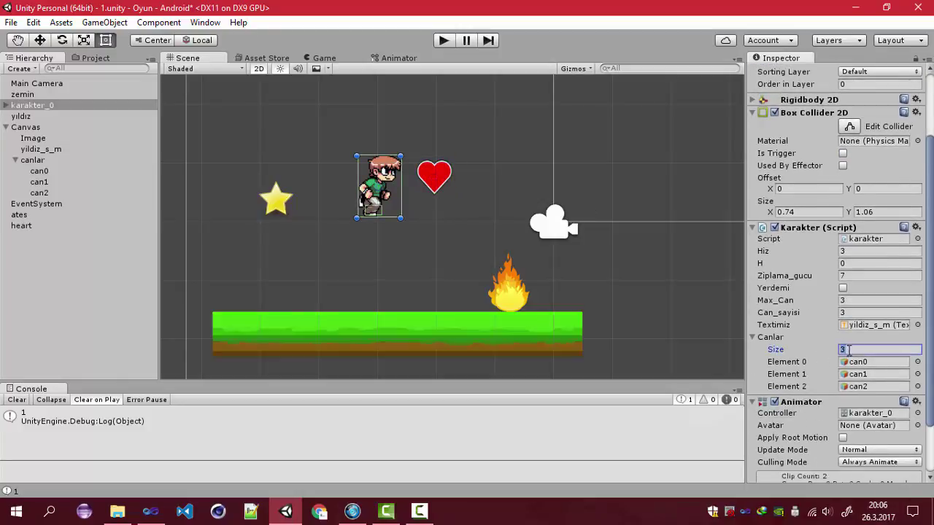
{"action": "left_click", "coordinate": [51, 174]}
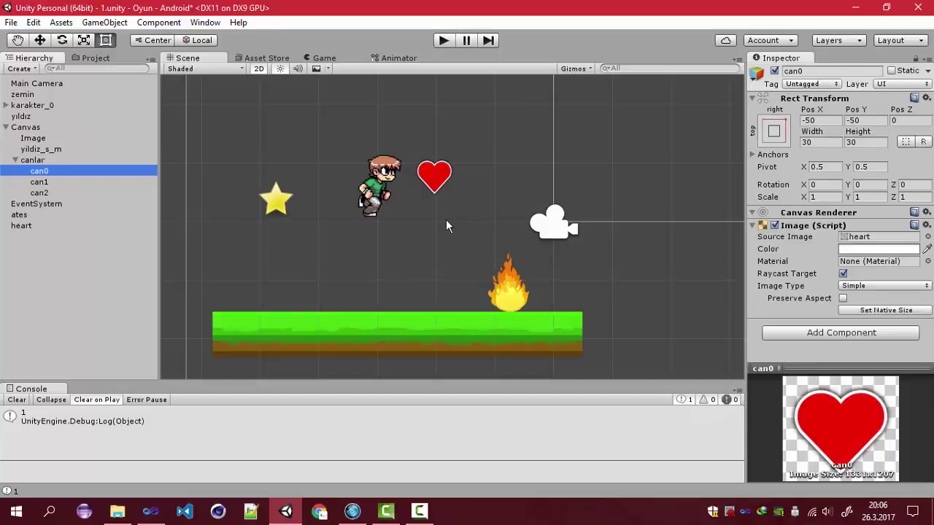
{"action": "left_click", "coordinate": [436, 188]}
{"action": "left_click", "coordinate": [372, 191]}
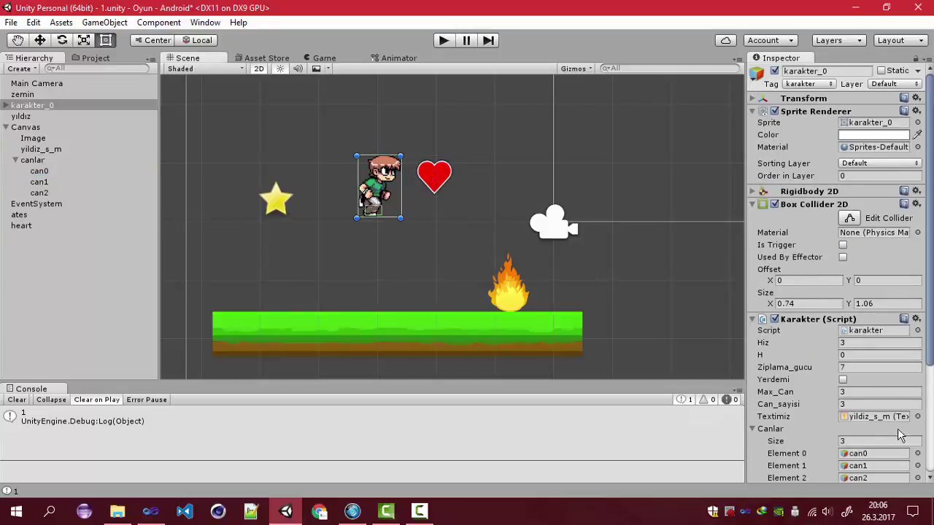
{"action": "scroll", "coordinate": [899, 436], "scroll_direction": "down", "scroll_amount": 3}
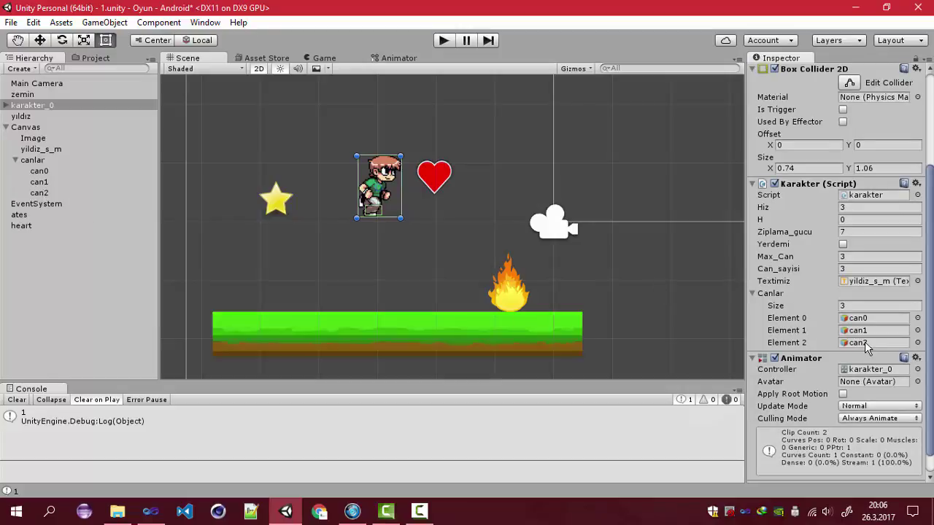
{"action": "left_click", "coordinate": [150, 510]}
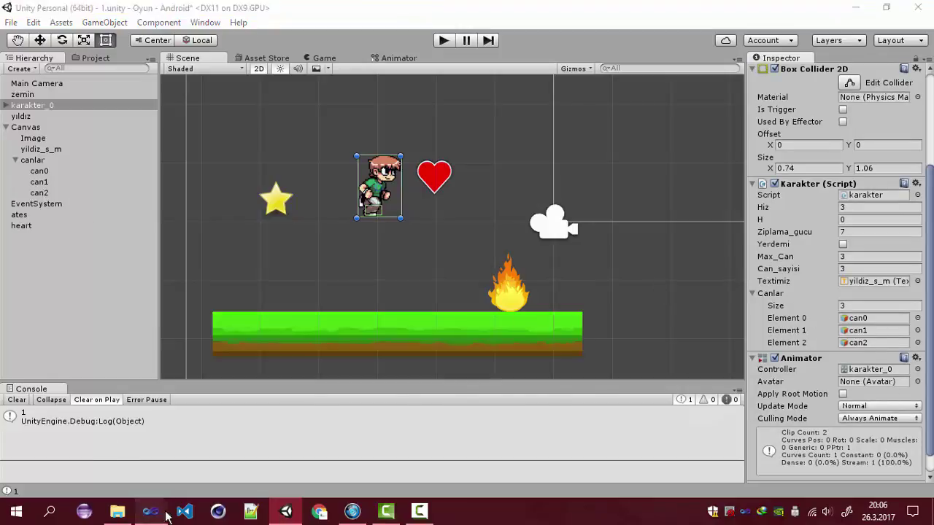
{"action": "scroll", "coordinate": [247, 312], "scroll_direction": "down", "scroll_amount": 7}
{"action": "scroll", "coordinate": [244, 308], "scroll_direction": "down", "scroll_amount": 4}
{"action": "scroll", "coordinate": [220, 311], "scroll_direction": "down", "scroll_amount": 3}
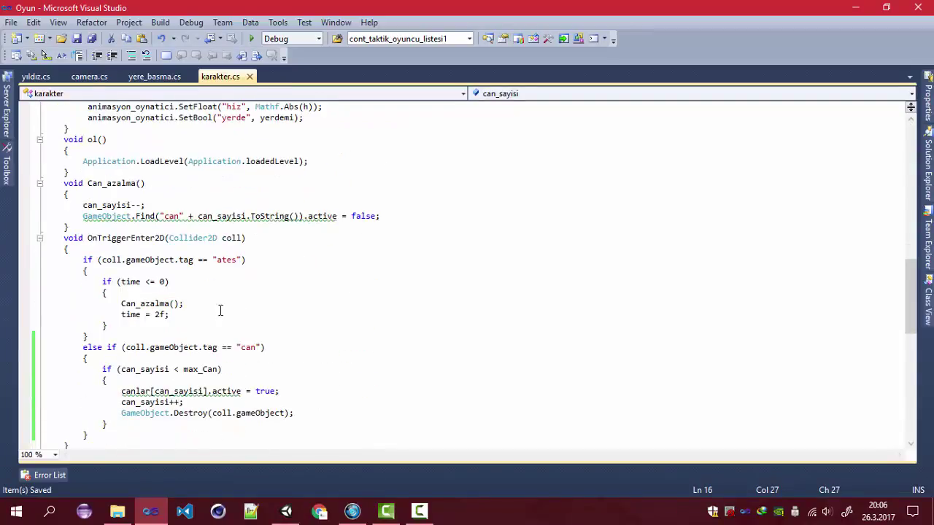
{"action": "scroll", "coordinate": [191, 365], "scroll_direction": "down", "scroll_amount": 3}
{"action": "left_click_drag", "start_coordinate": [199, 292], "coordinate": [285, 293]}
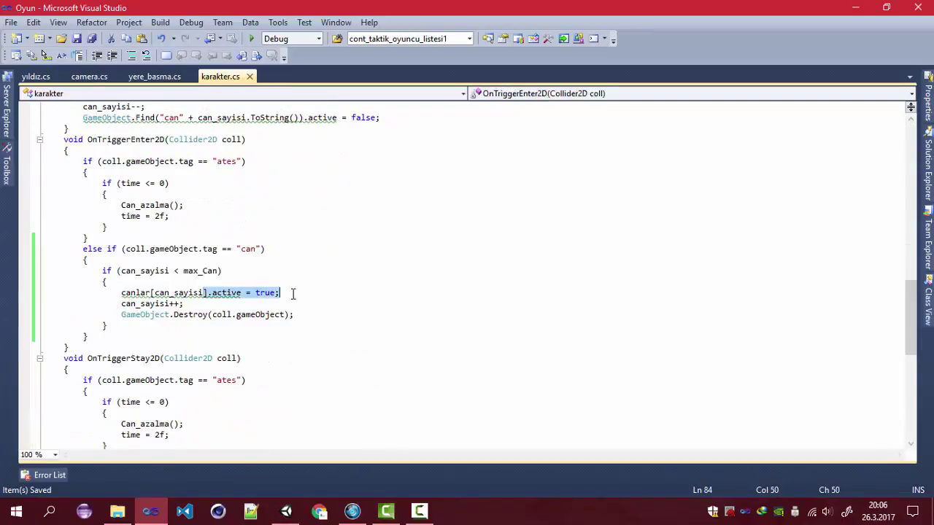
{"action": "left_click", "coordinate": [283, 293]}
{"action": "scroll", "coordinate": [144, 257], "scroll_direction": "up", "scroll_amount": 4}
{"action": "left_click_drag", "start_coordinate": [83, 250], "coordinate": [394, 249]}
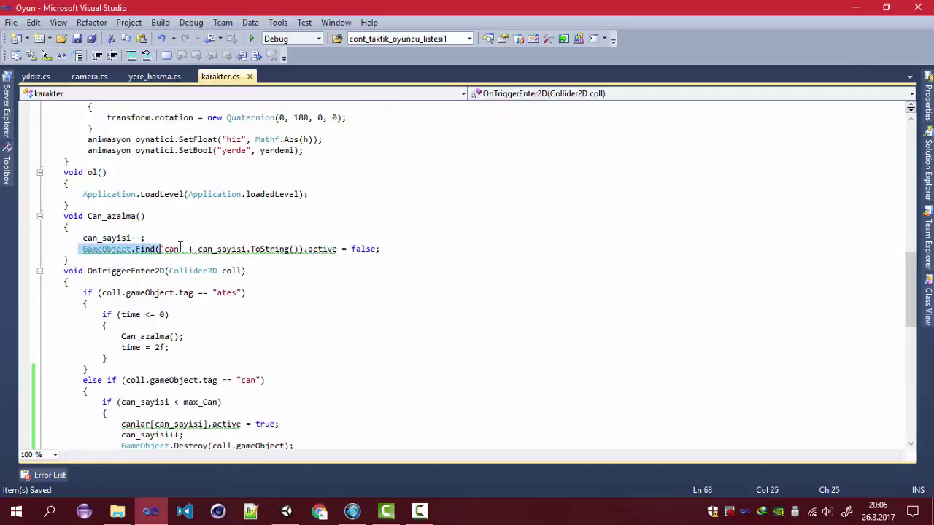
{"action": "left_click", "coordinate": [390, 248]}
{"action": "scroll", "coordinate": [355, 265], "scroll_direction": "down", "scroll_amount": 2}
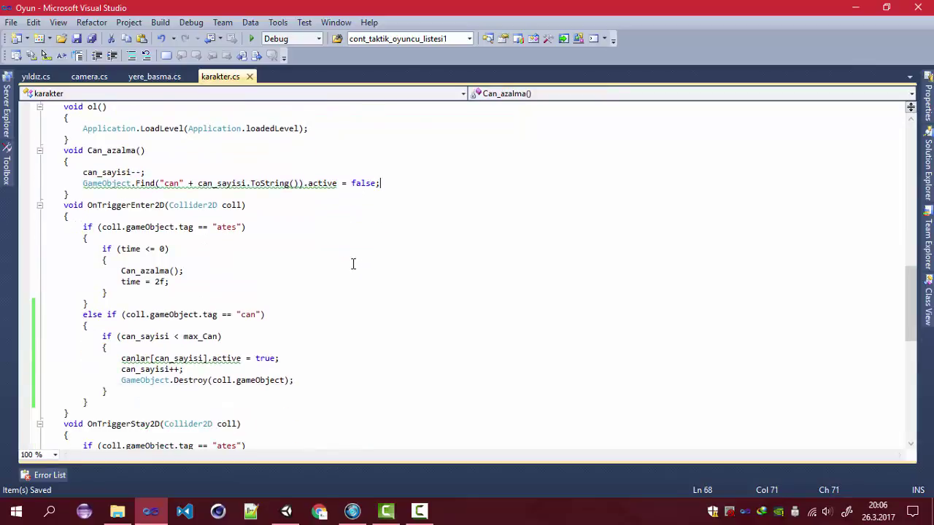
{"action": "scroll", "coordinate": [308, 271], "scroll_direction": "down", "scroll_amount": 2}
{"action": "scroll", "coordinate": [282, 258], "scroll_direction": "up", "scroll_amount": 2}
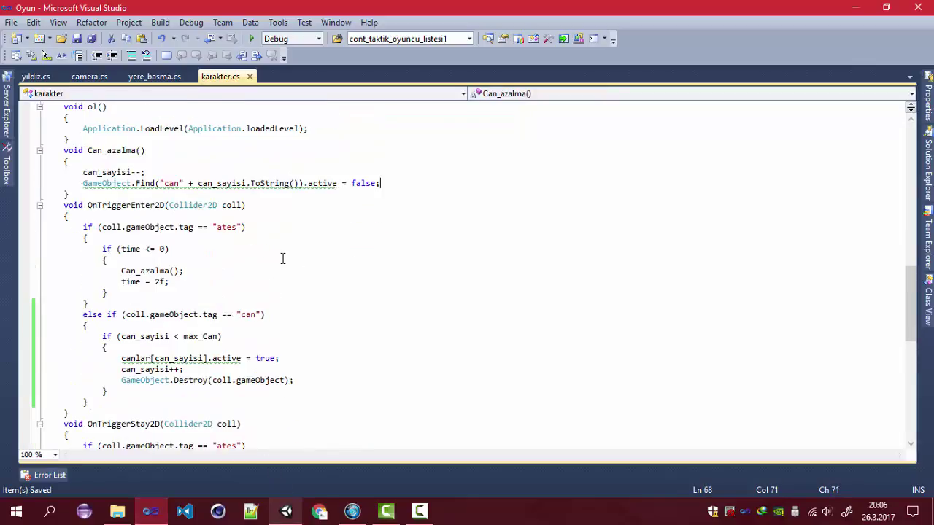
{"action": "left_click", "coordinate": [287, 513]}
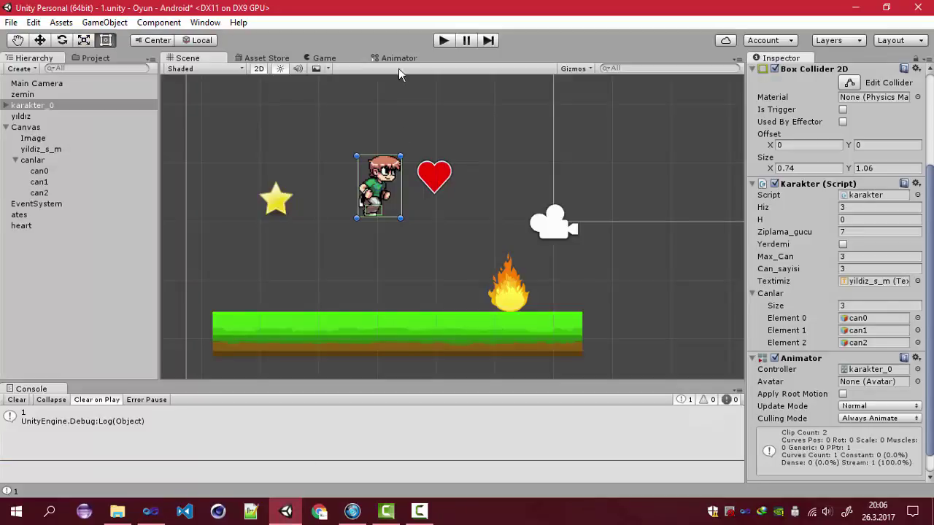
Step: Play-test: run into the fire to drop to 2 lives, then move left to collect the heart
{"action": "left_click", "coordinate": [439, 44]}
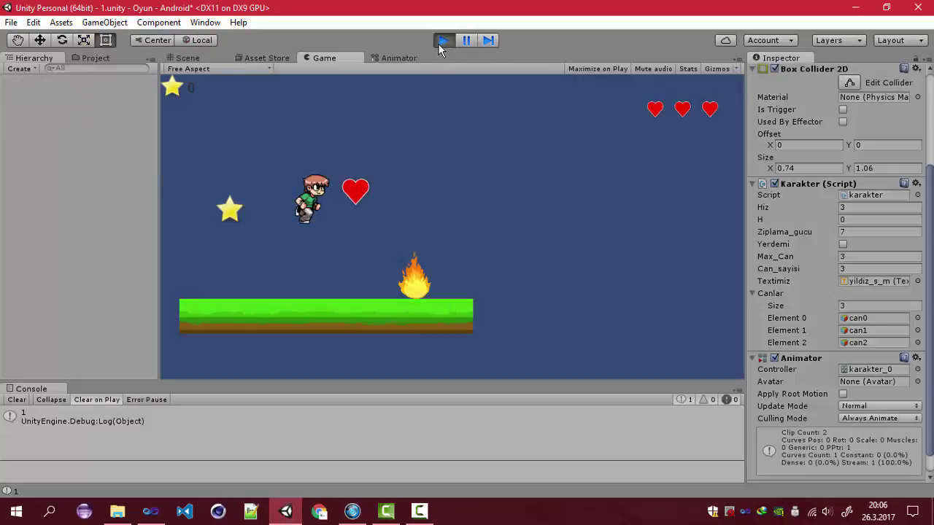
{"action": "key", "text": "space"}
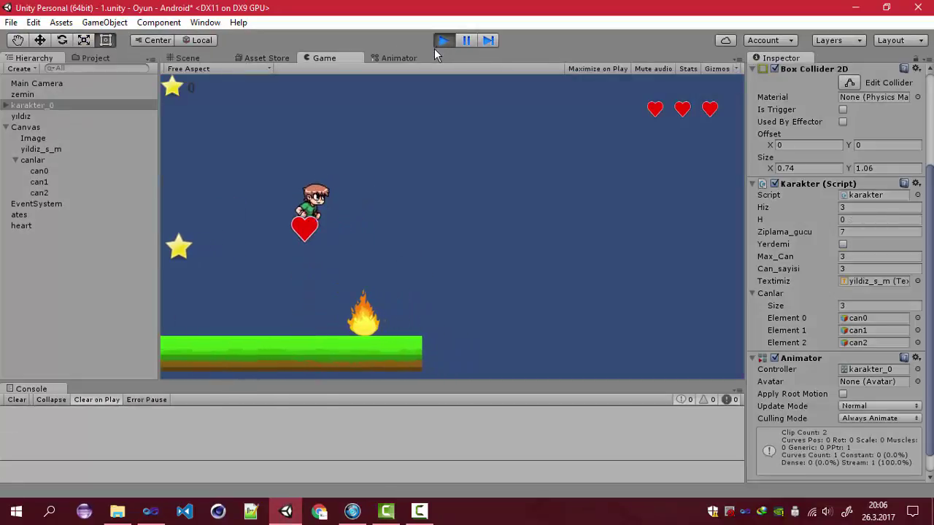
{"action": "key", "text": "Right"}
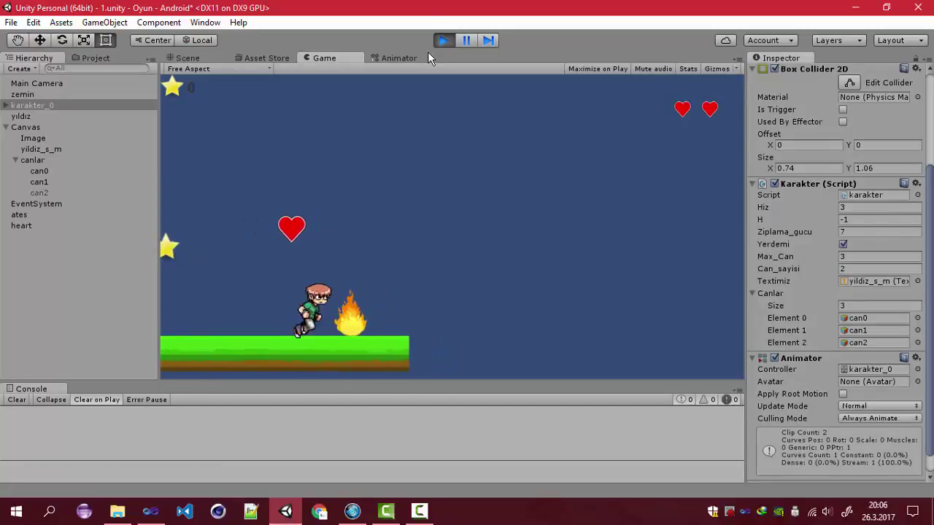
{"action": "key", "text": "space"}
{"action": "key", "text": "Left"}
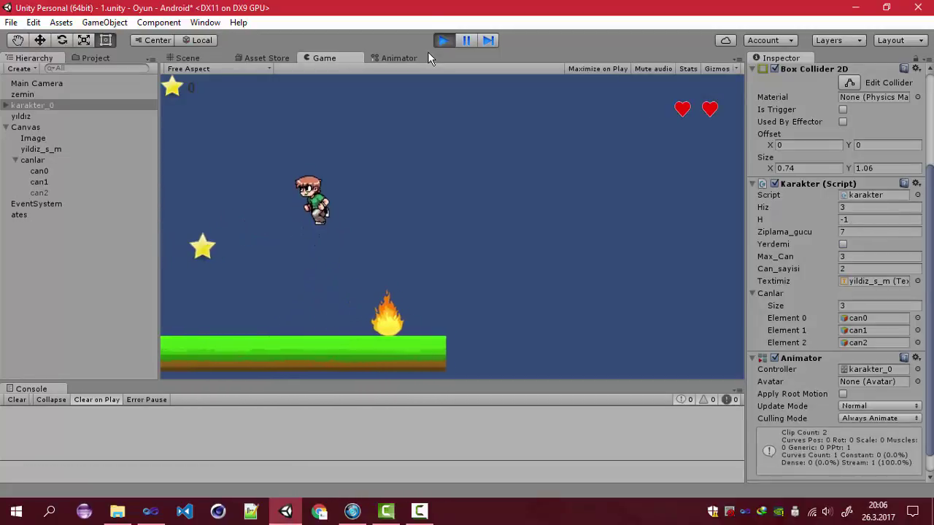
Step: Stop the play test, select the star, and zoom out and pan the Scene view
{"action": "left_click", "coordinate": [441, 41]}
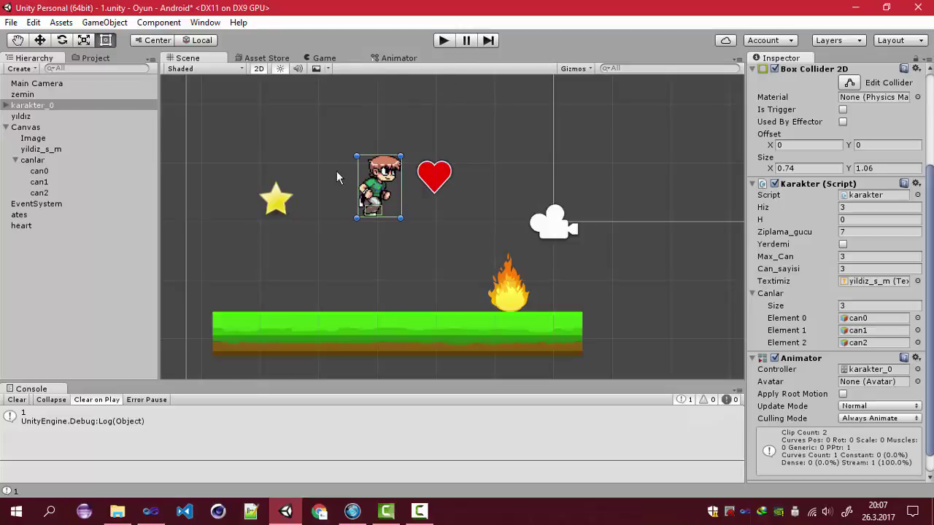
{"action": "left_click", "coordinate": [282, 202]}
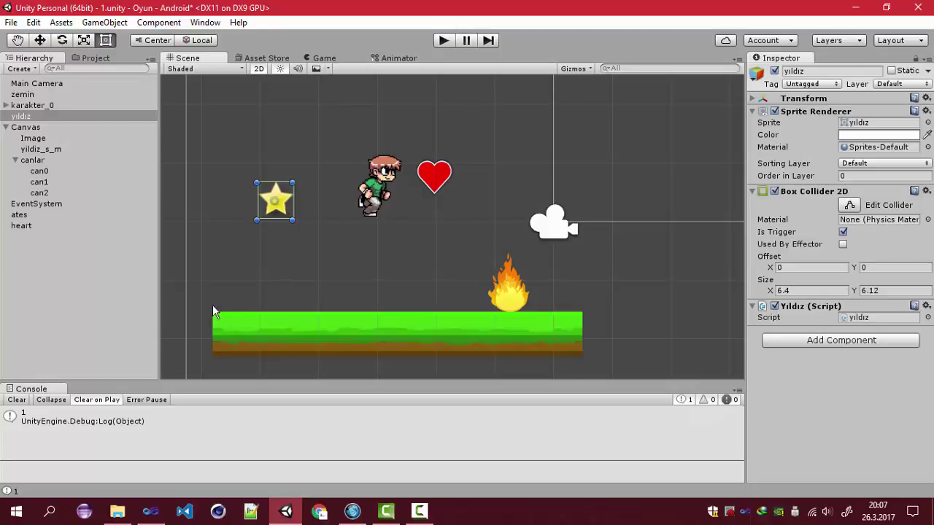
{"action": "scroll", "coordinate": [422, 226], "scroll_direction": "down", "scroll_amount": 2}
{"action": "scroll", "coordinate": [423, 225], "scroll_direction": "down", "scroll_amount": 2}
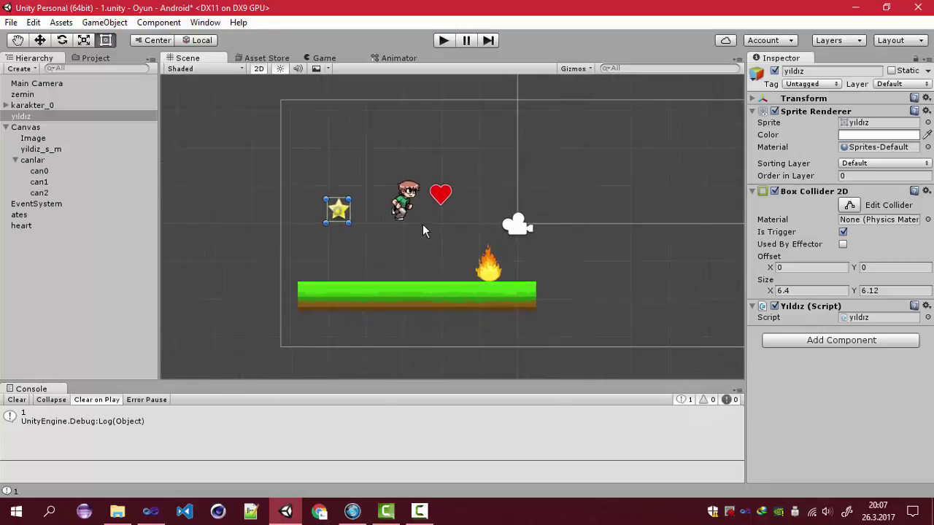
{"action": "scroll", "coordinate": [421, 224], "scroll_direction": "down", "scroll_amount": 2}
{"action": "middle_click_drag", "start_coordinate": [465, 156], "coordinate": [431, 161]}
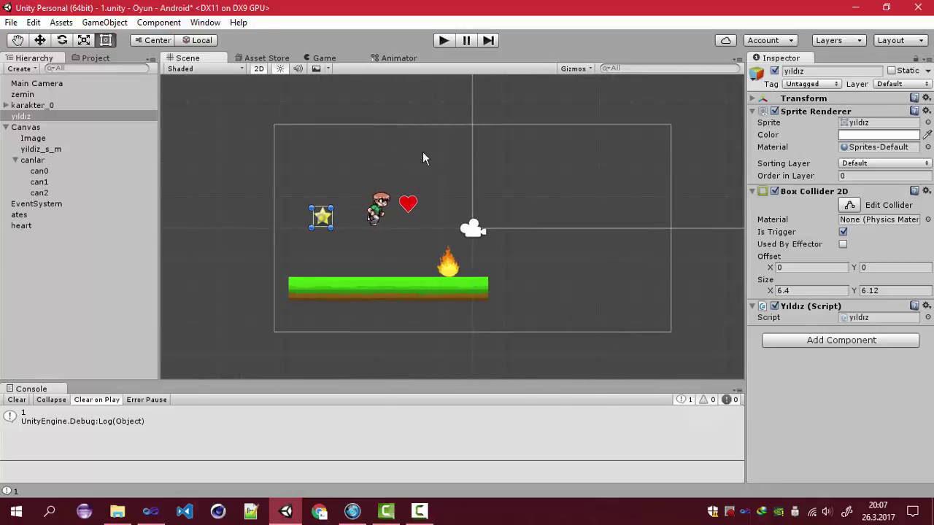
{"action": "left_click_drag", "start_coordinate": [226, 106], "coordinate": [253, 286]}
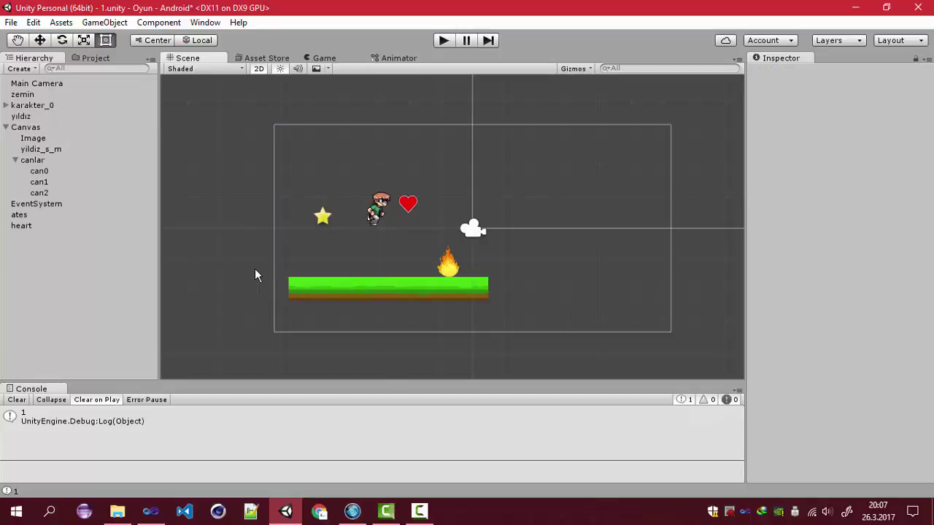
{"action": "left_click_drag", "start_coordinate": [256, 107], "coordinate": [280, 176]}
{"action": "left_click_drag", "start_coordinate": [330, 137], "coordinate": [292, 267]}
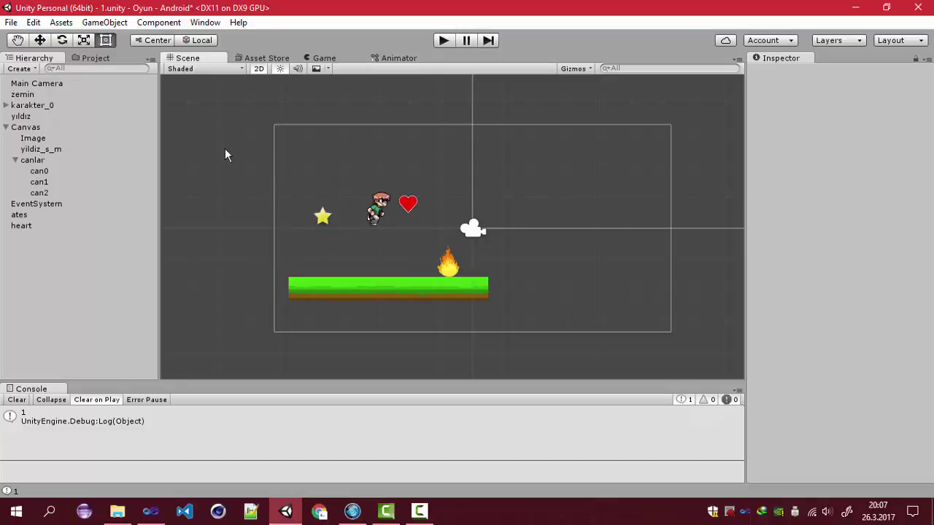